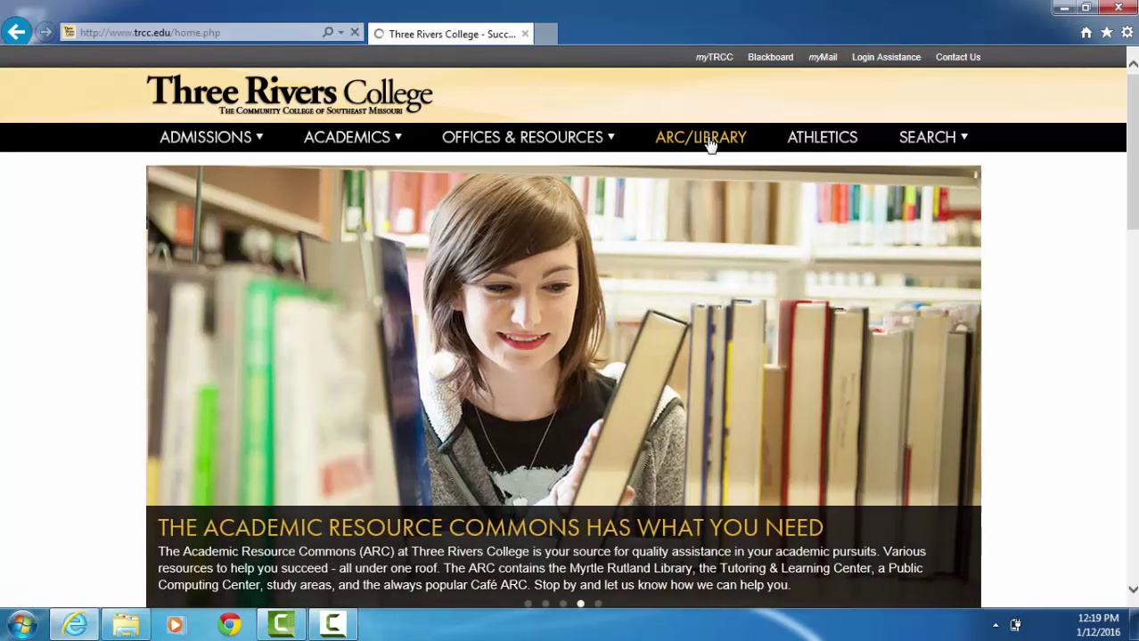
# Open the JSTOR database through the ARC/Library page's article search and the J section of the A to Z database list
pyautogui.click(711, 144)
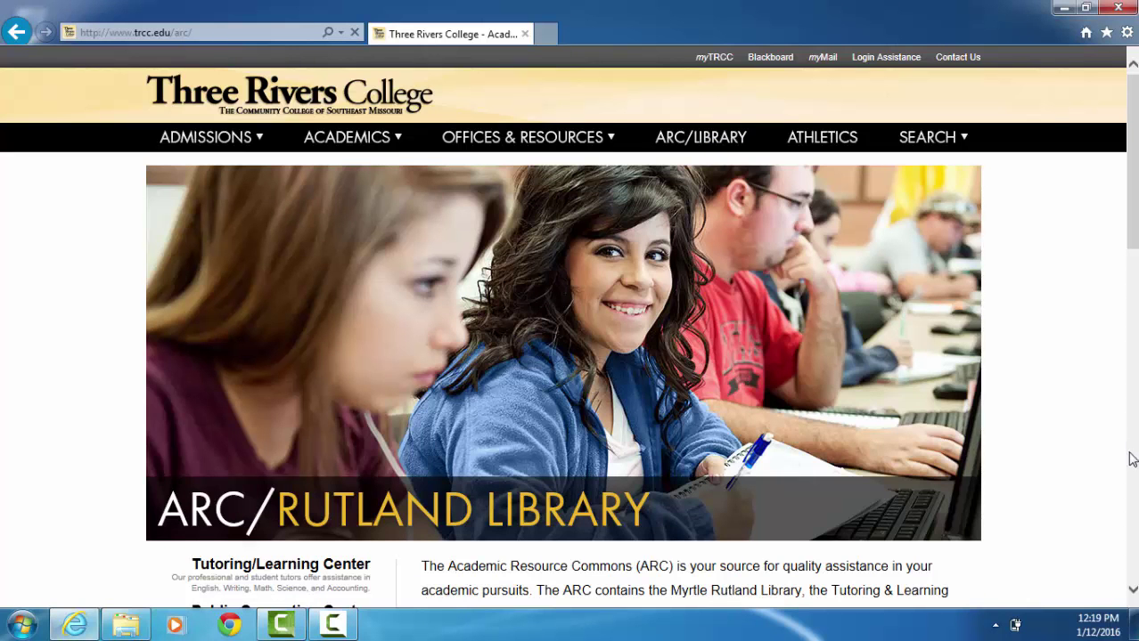
pyautogui.scroll(-4, 1133, 595)
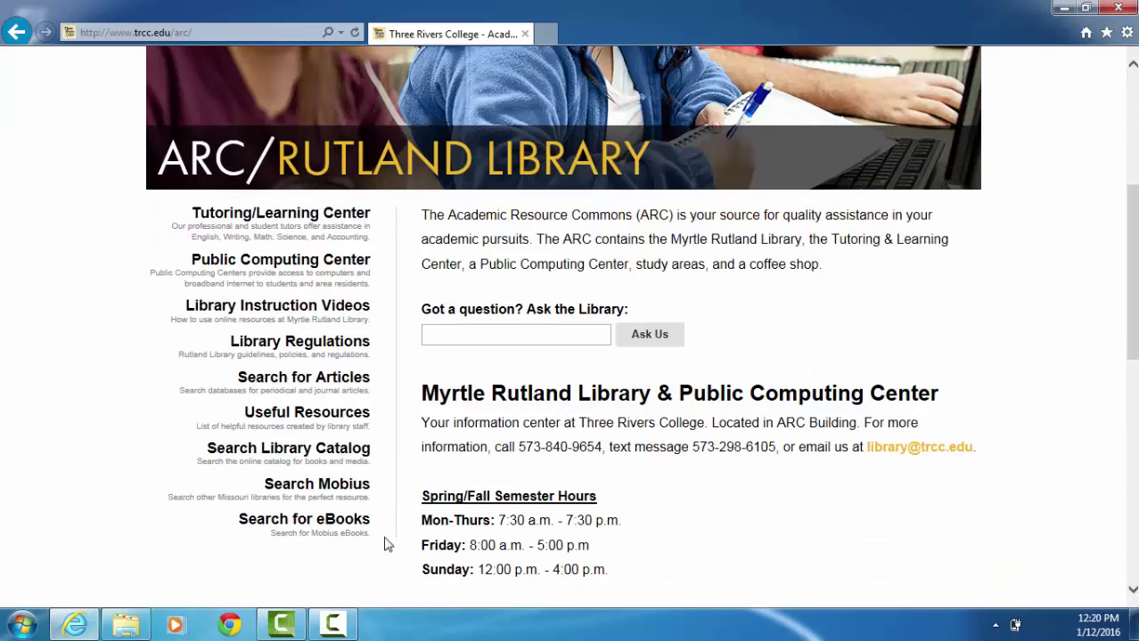
pyautogui.click(274, 390)
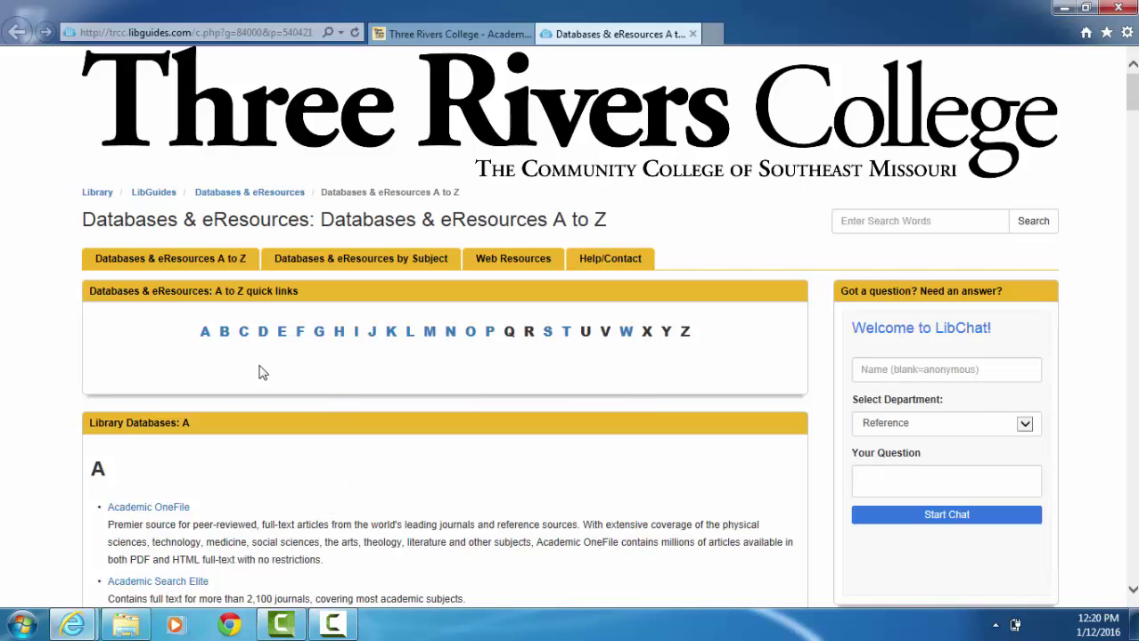
pyautogui.click(374, 334)
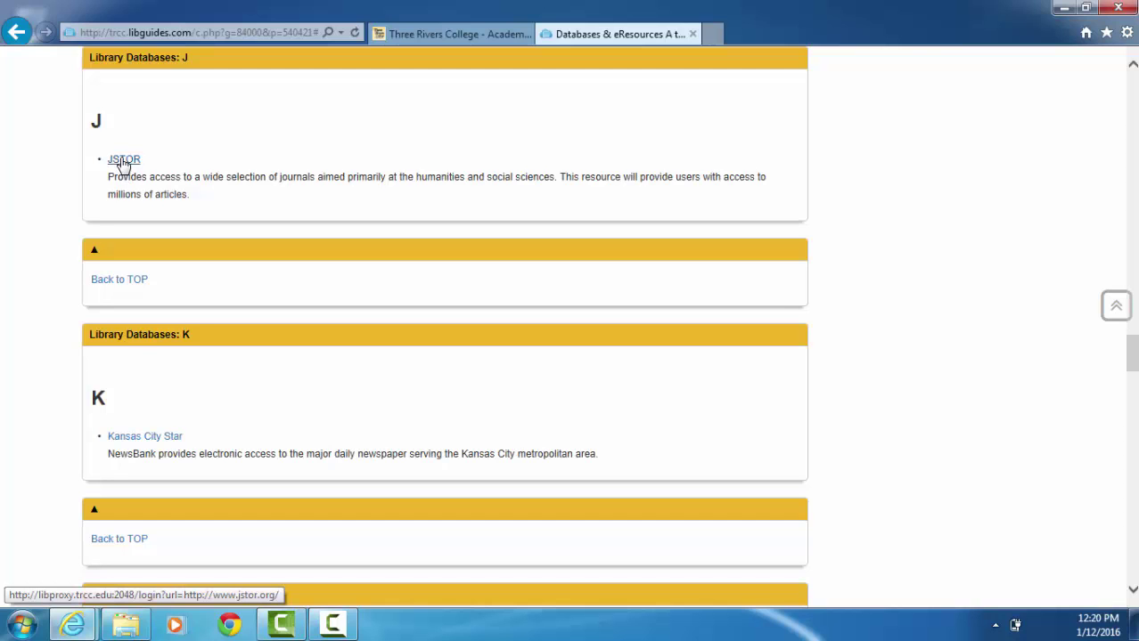
pyautogui.click(123, 160)
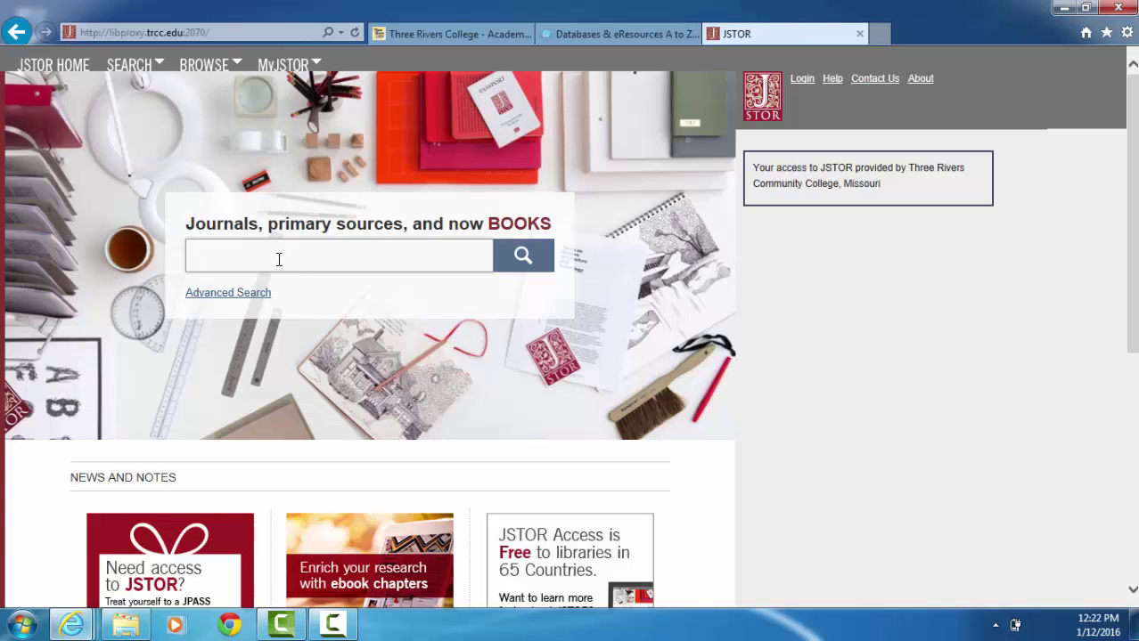
# Open JSTOR's Advanced Search and narrow the item type to Articles
pyautogui.click(217, 295)
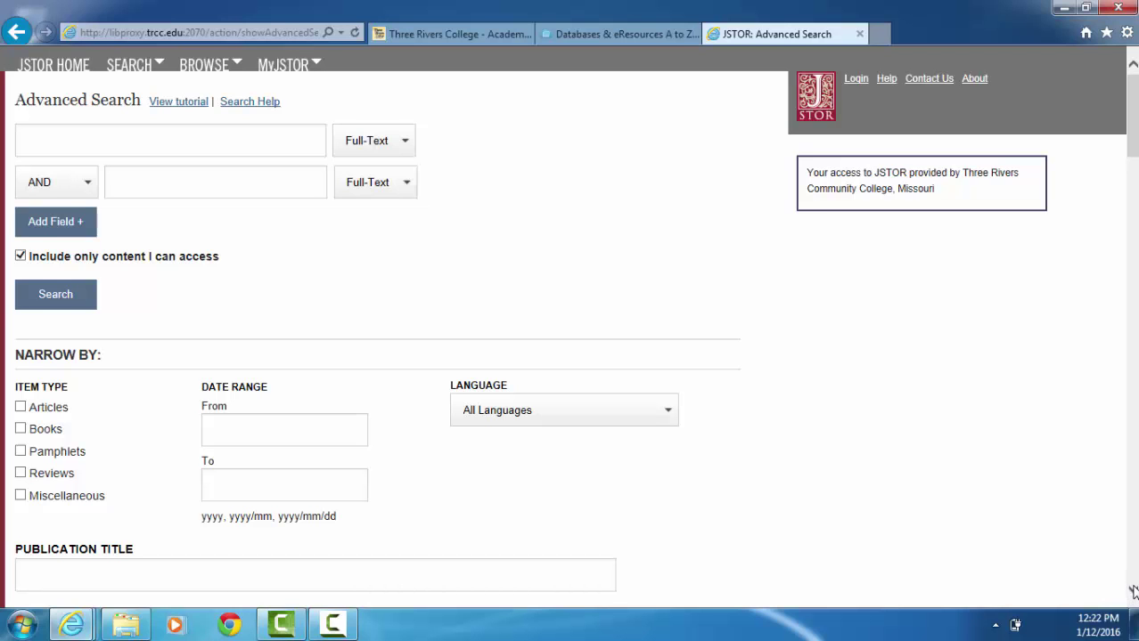
pyautogui.scroll(-5, 1134, 591)
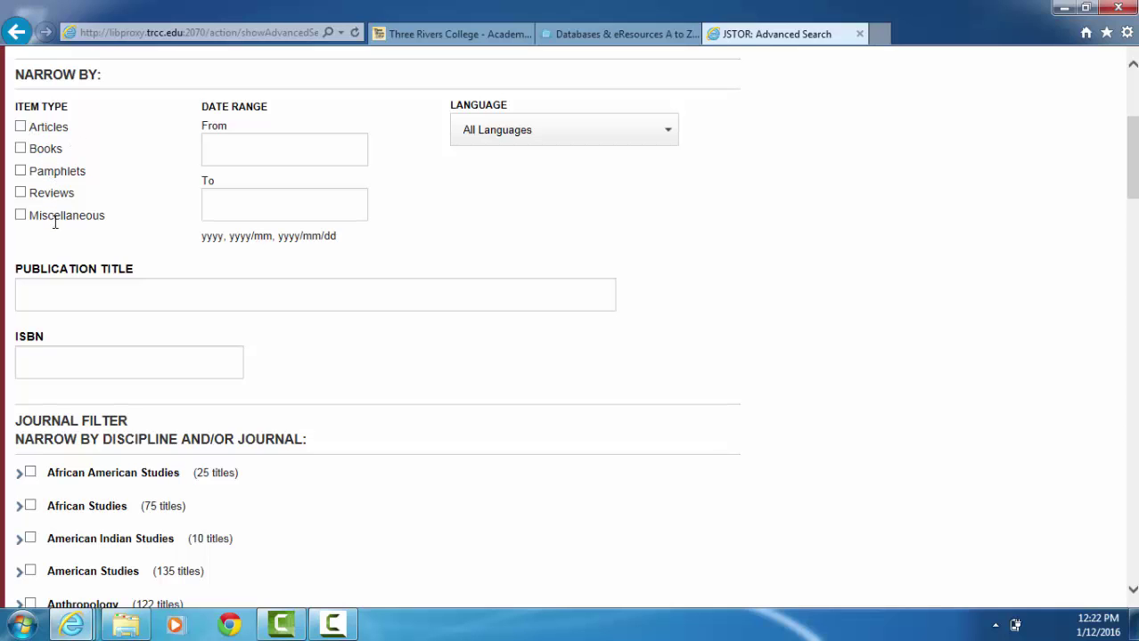
pyautogui.click(20, 128)
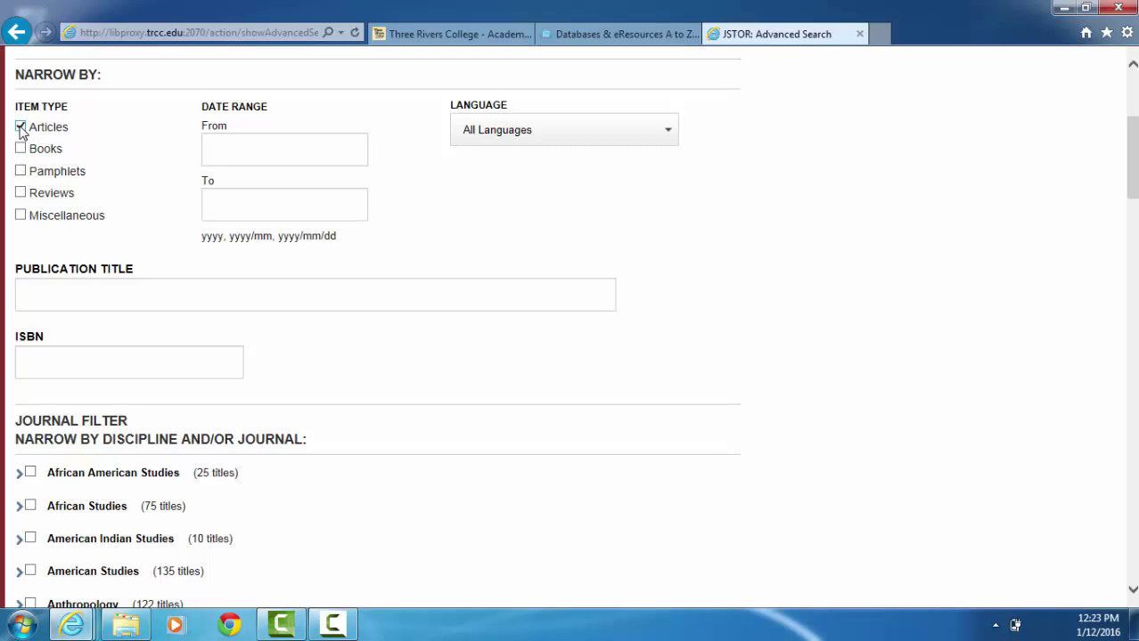
pyautogui.click(214, 148)
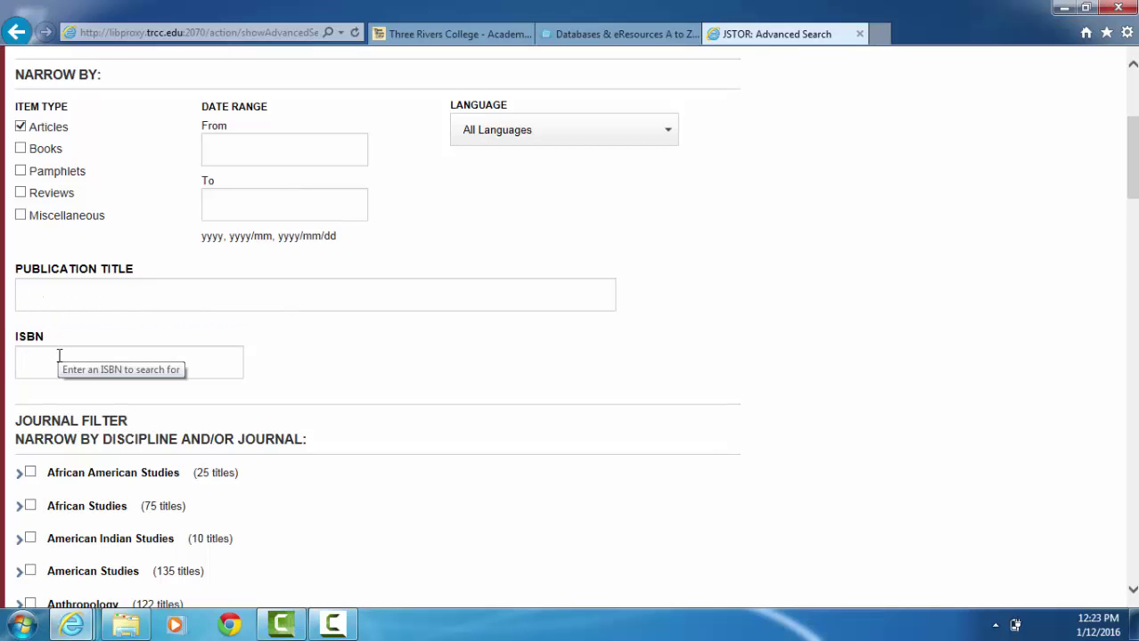
# Look at the journal titles under Anthropology in the journal filter, collapse them and select the whole Anthropology discipline
pyautogui.click(1132, 589)
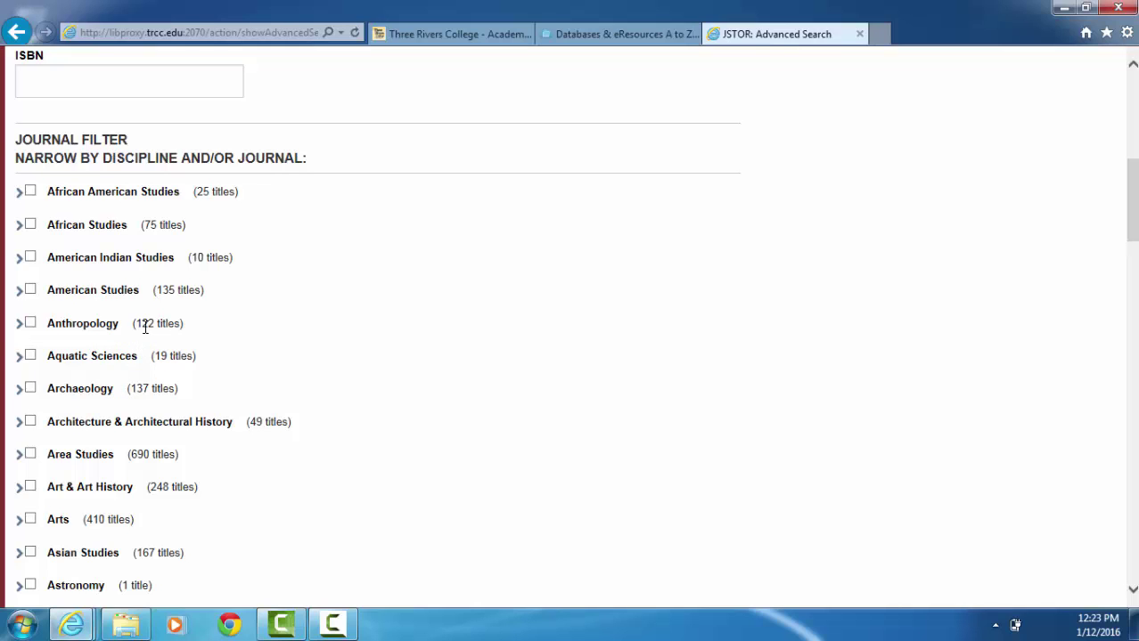
pyautogui.click(20, 325)
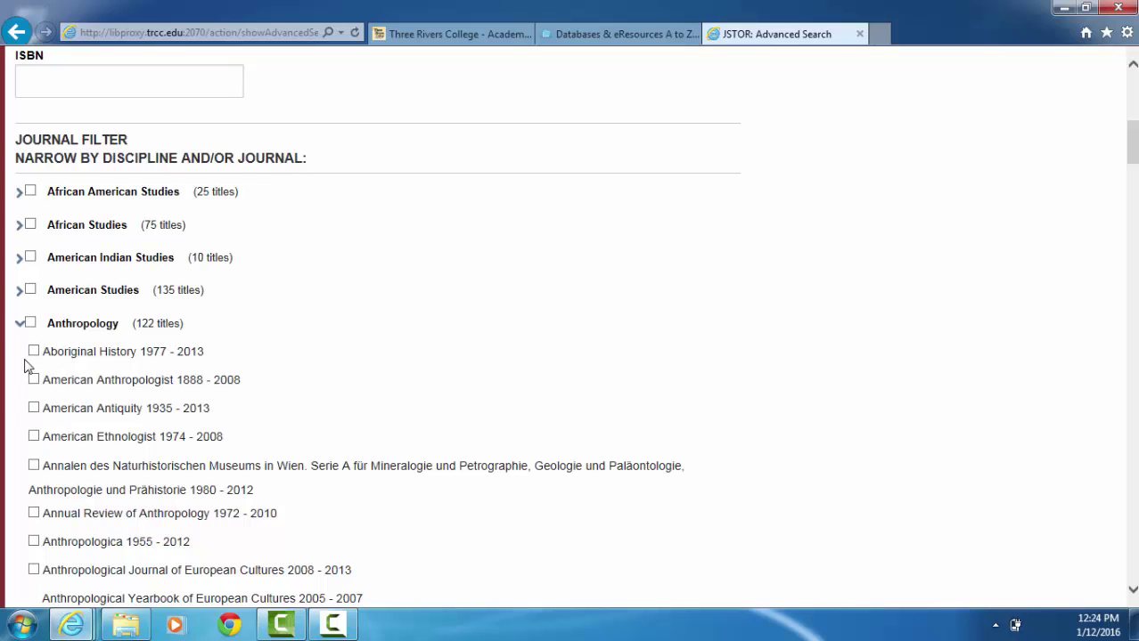
pyautogui.click(16, 325)
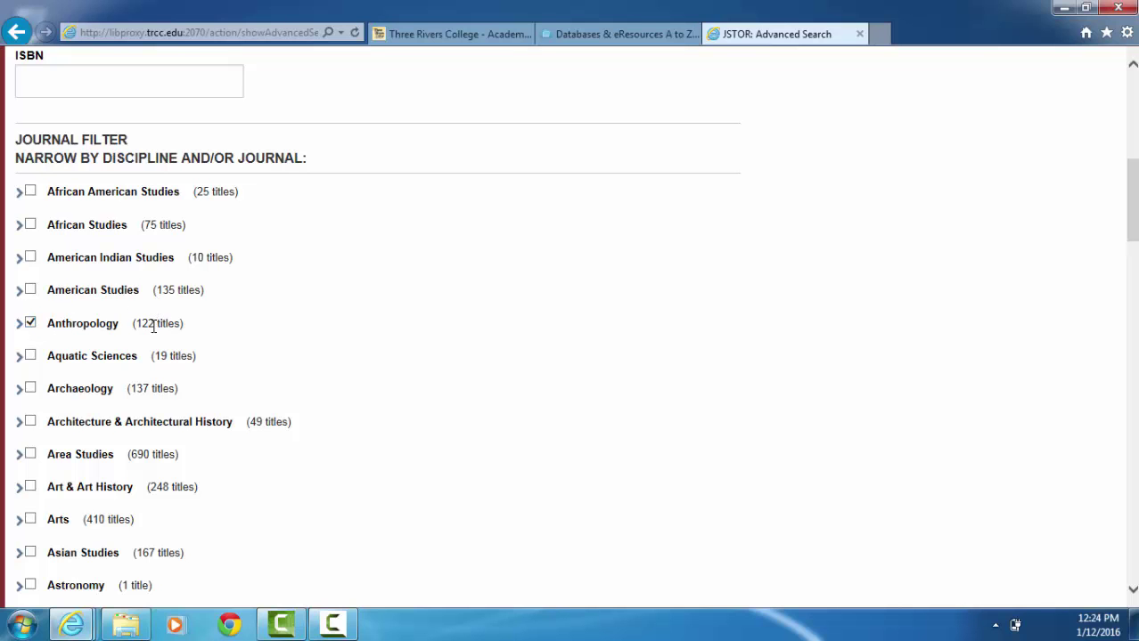
pyautogui.click(93, 325)
# Run the advanced search for "art schools" and funding in the full text
pyautogui.moveTo(1132, 233); pyautogui.dragTo(1108, 152)
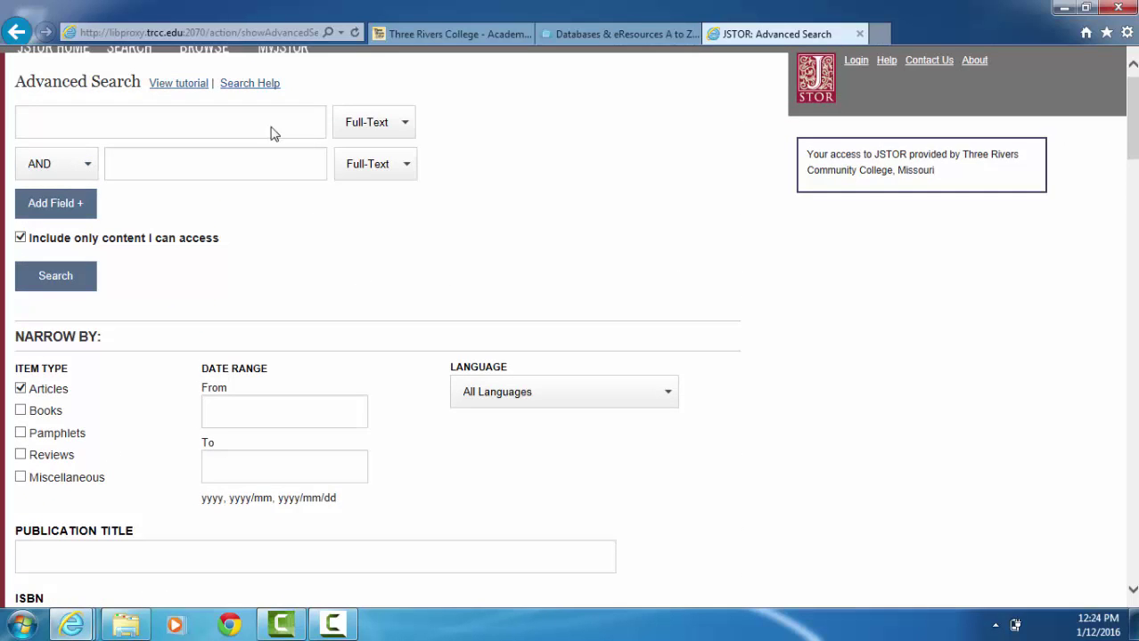
pyautogui.click(79, 126)
pyautogui.write('"')
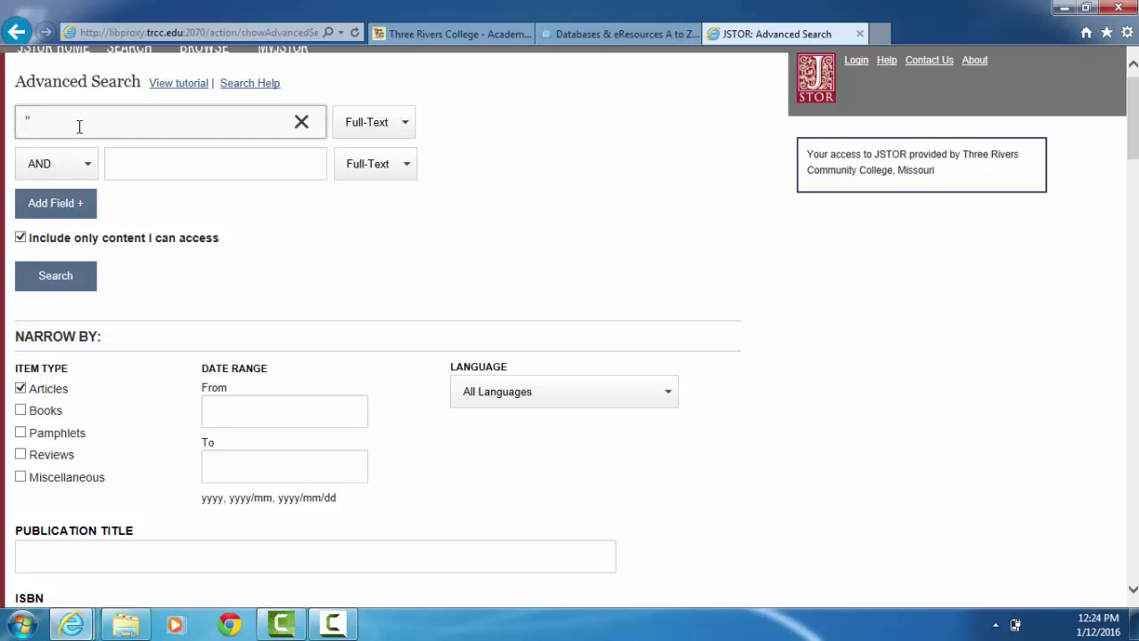
pyautogui.write('art schools" and funding')
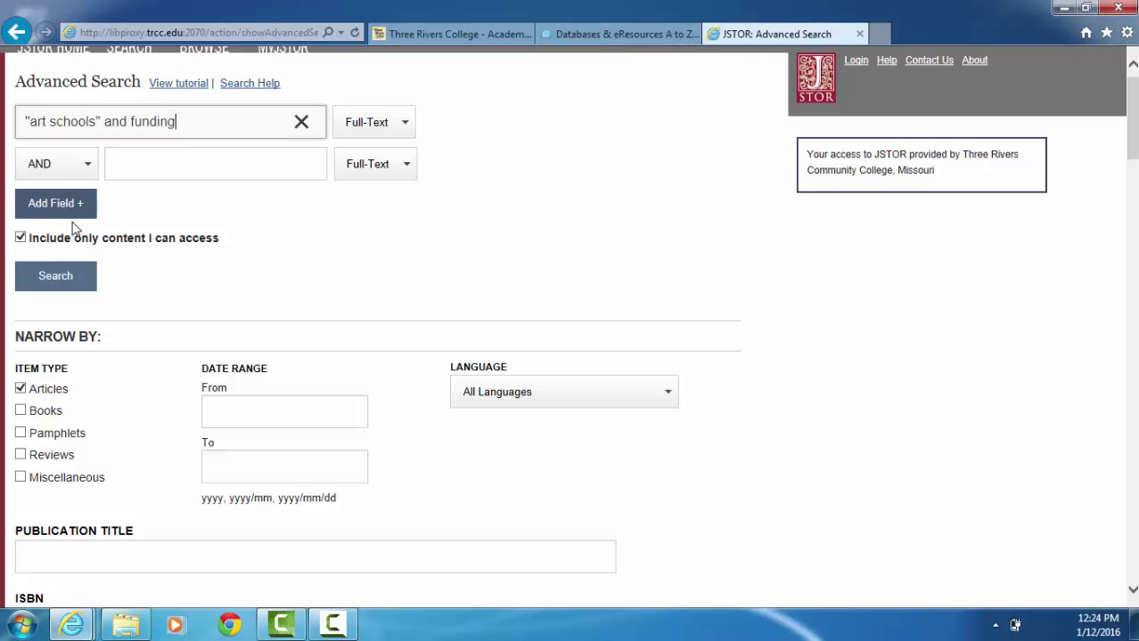
pyautogui.click(70, 267)
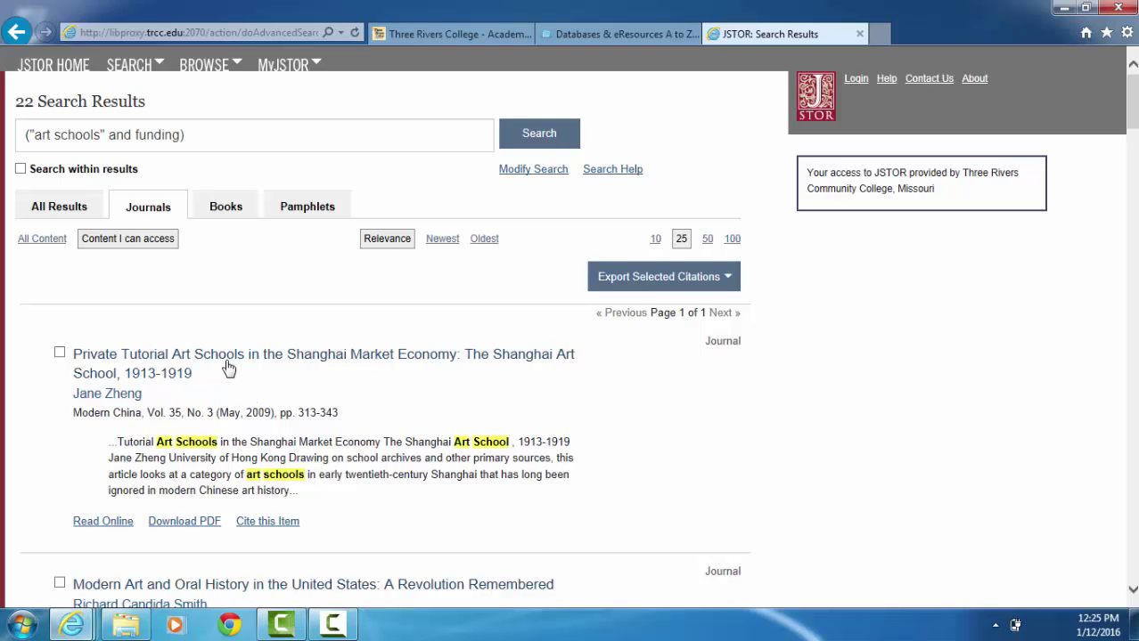
# Try the PDF download of the first result, on Shanghai art schools, and open the article for online reading
pyautogui.click(163, 524)
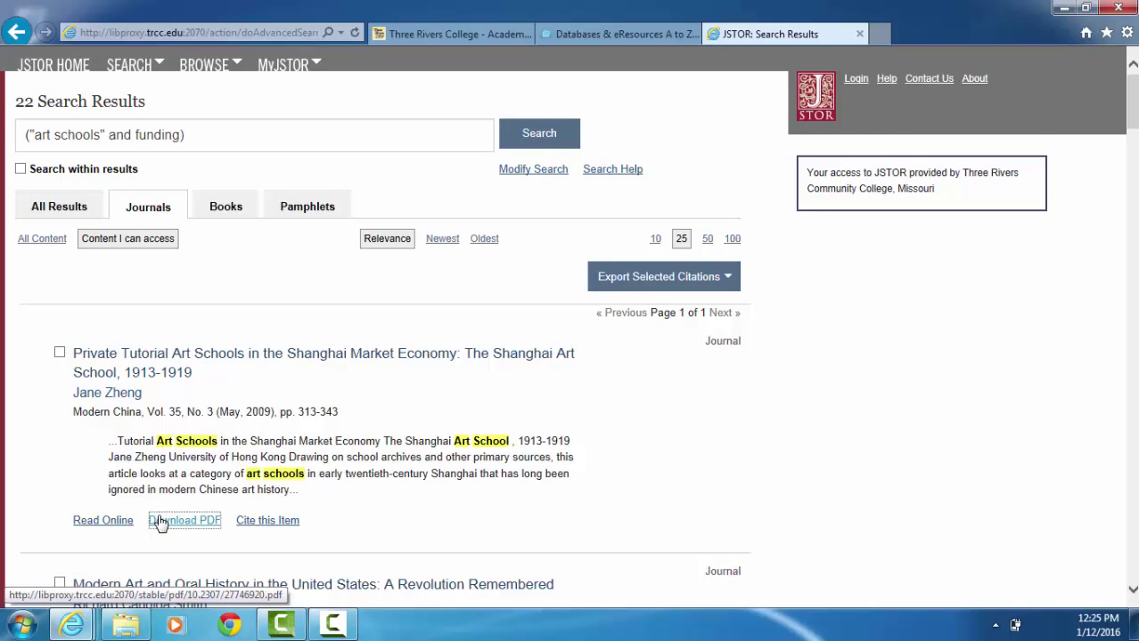
pyautogui.click(116, 522)
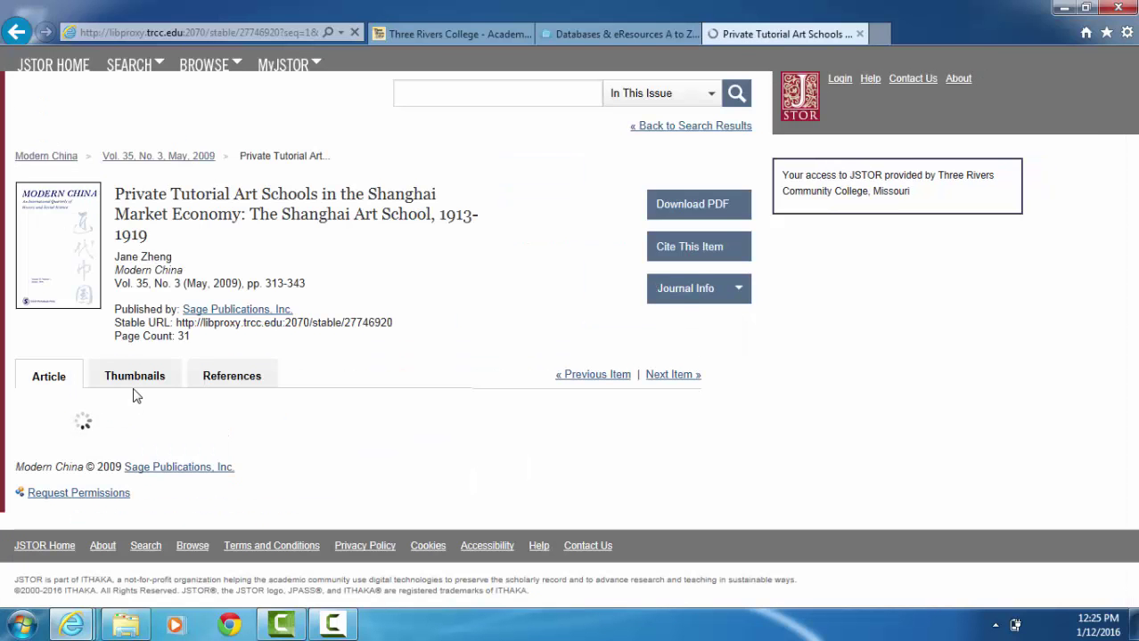
pyautogui.moveTo(117, 192); pyautogui.dragTo(374, 344)
pyautogui.moveTo(1037, 452); pyautogui.dragTo(575, 480)
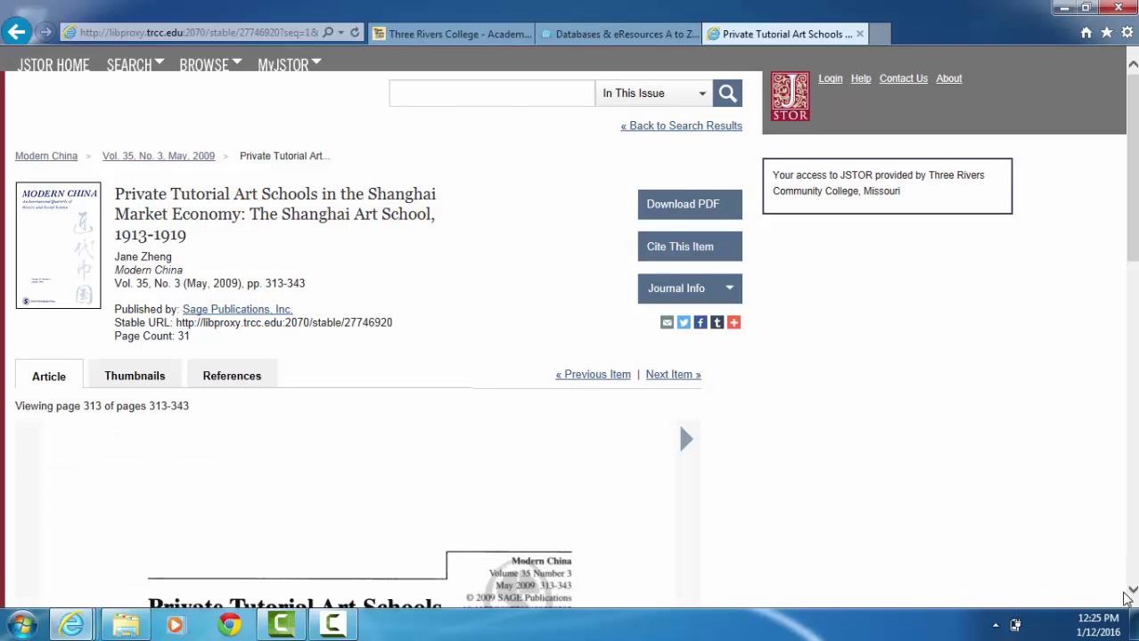
# Page through the scanned pages of the Shanghai art schools article in the online viewer
pyautogui.scroll(-8, 1131, 595)
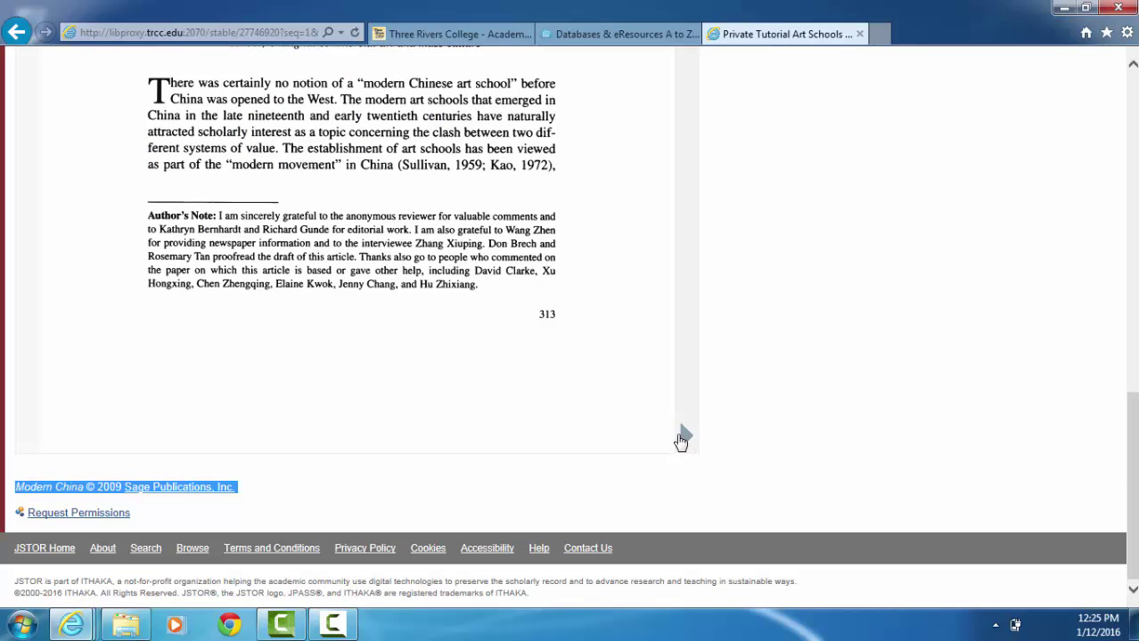
pyautogui.click(685, 439)
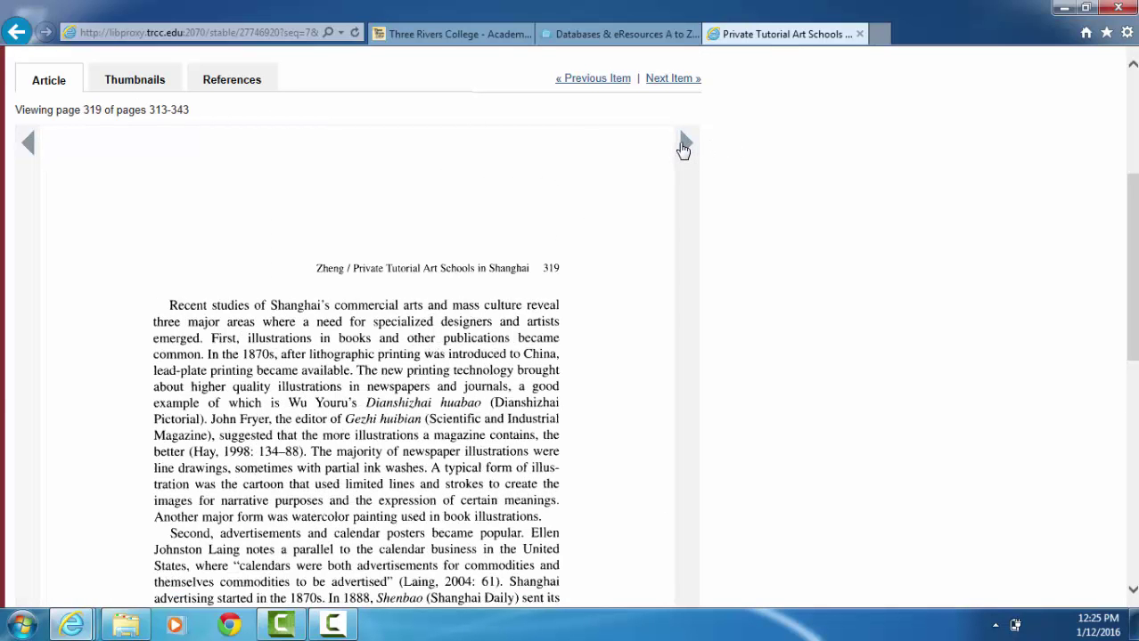
pyautogui.click(683, 145)
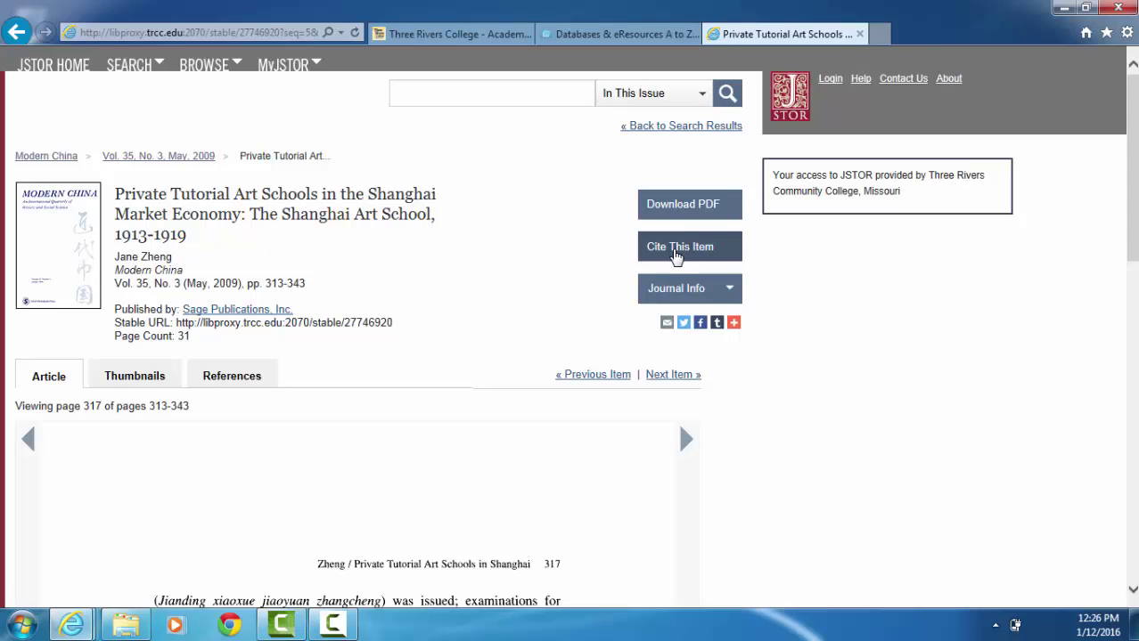
# View the article's ready-made citations, close them and show the information about the journal Modern China
pyautogui.click(675, 256)
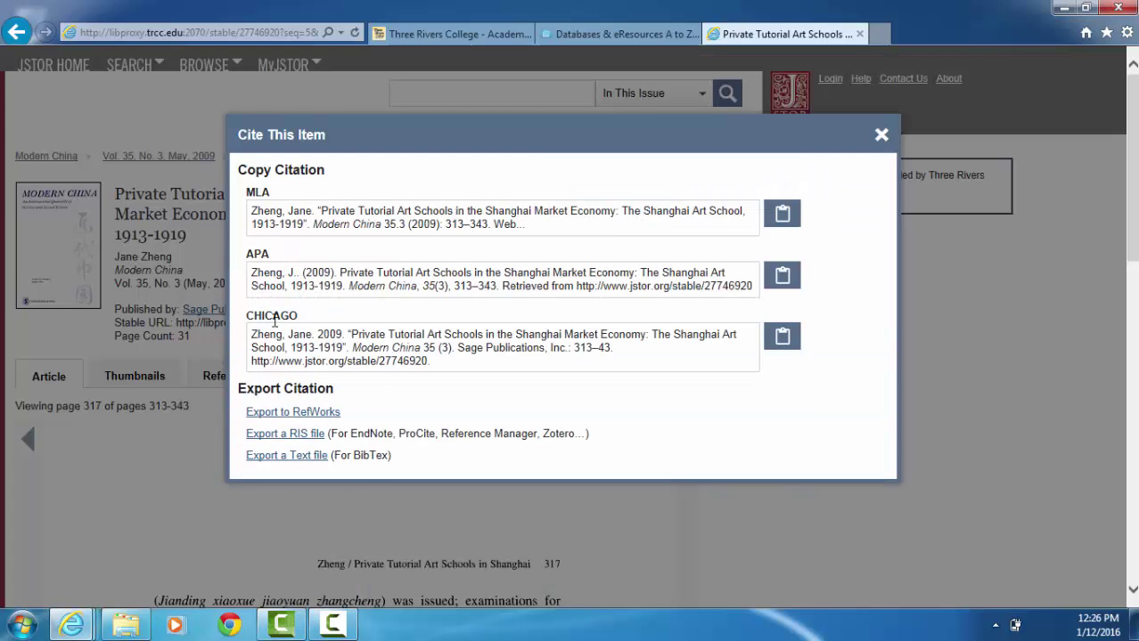
pyautogui.click(881, 134)
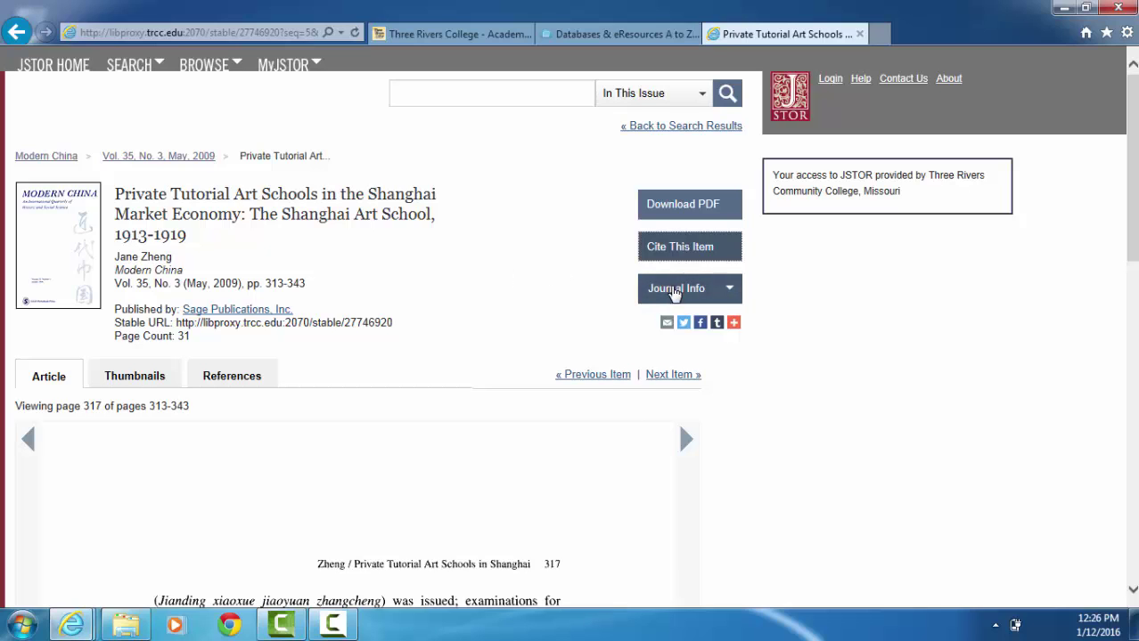
pyautogui.click(675, 288)
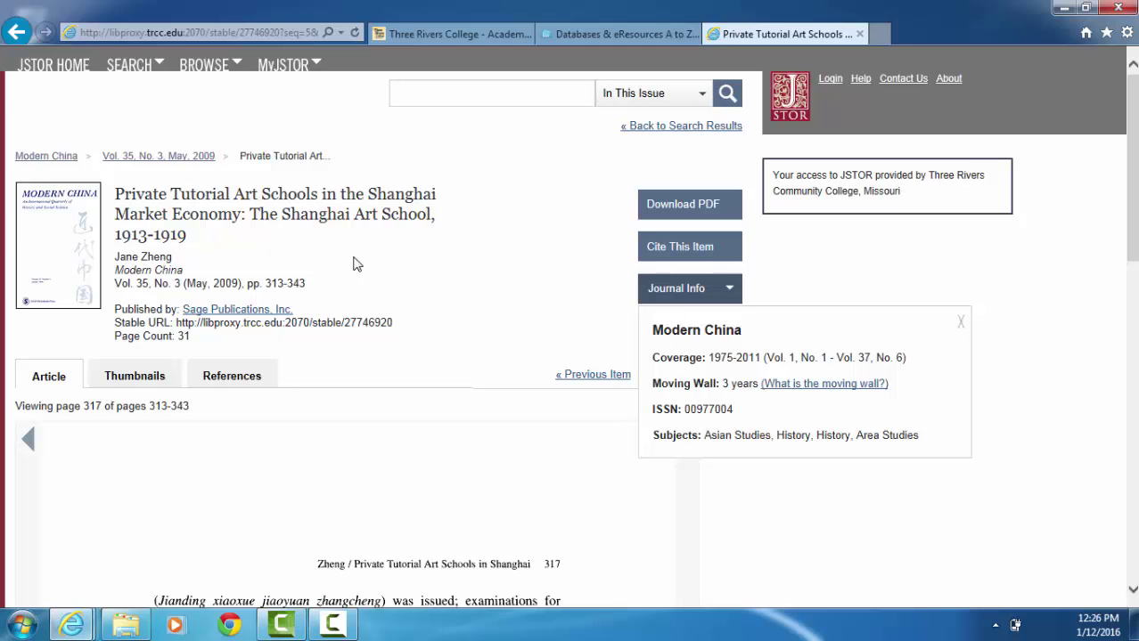
# Return to the search results and run a new search for anthropology and "social structure"
pyautogui.click(16, 32)
pyautogui.press('BackSpace')
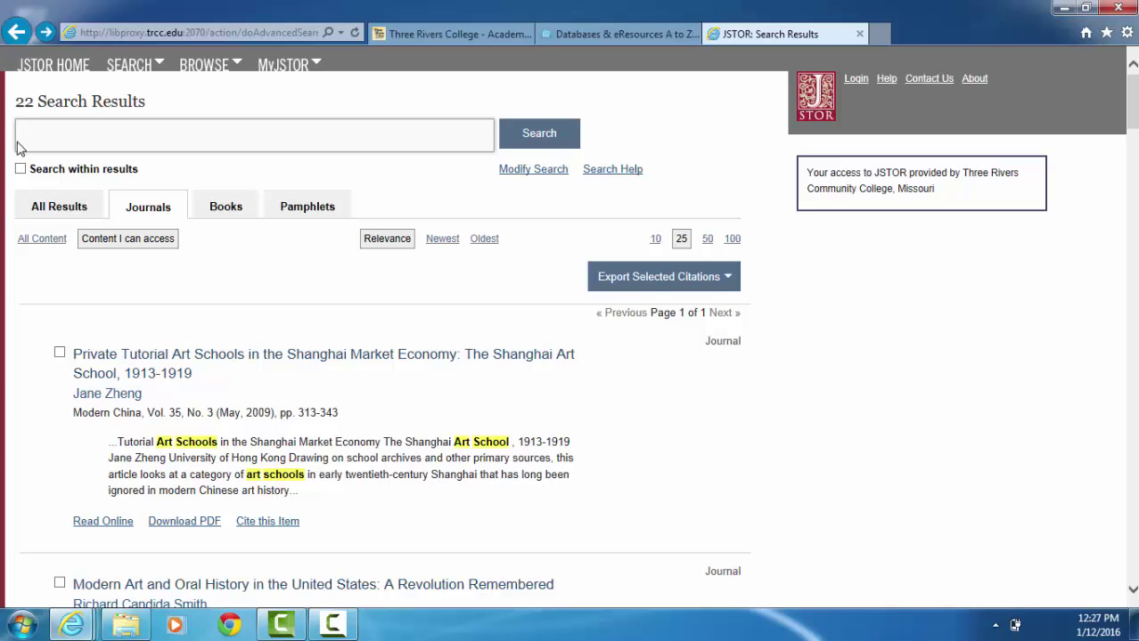
pyautogui.write('anthropology and')
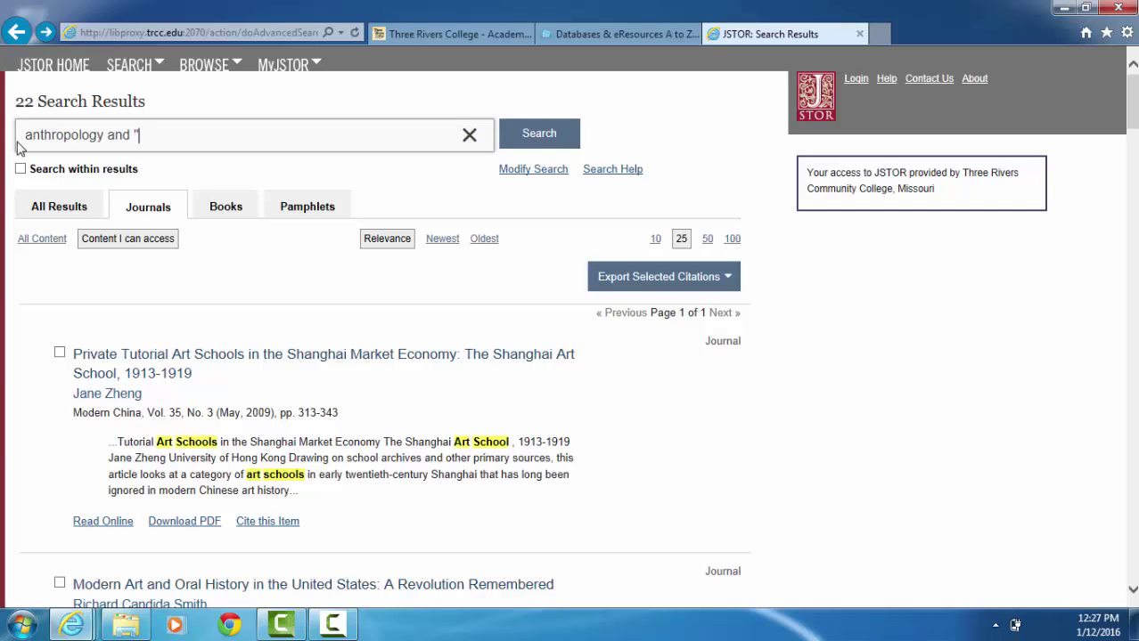
pyautogui.write(' "social structure')
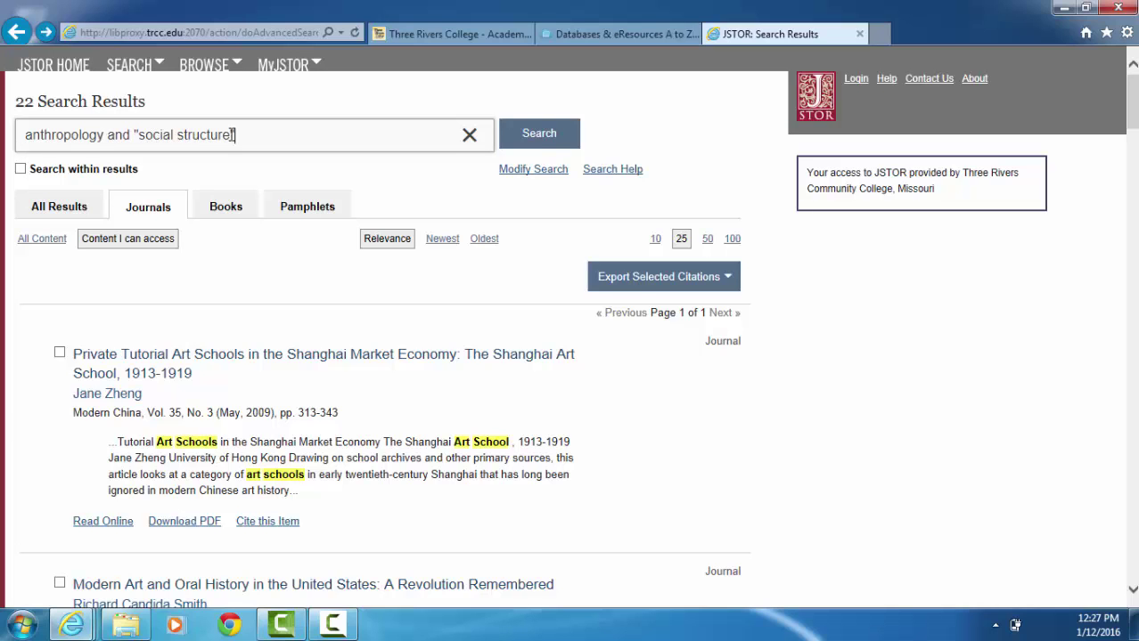
pyautogui.click(535, 141)
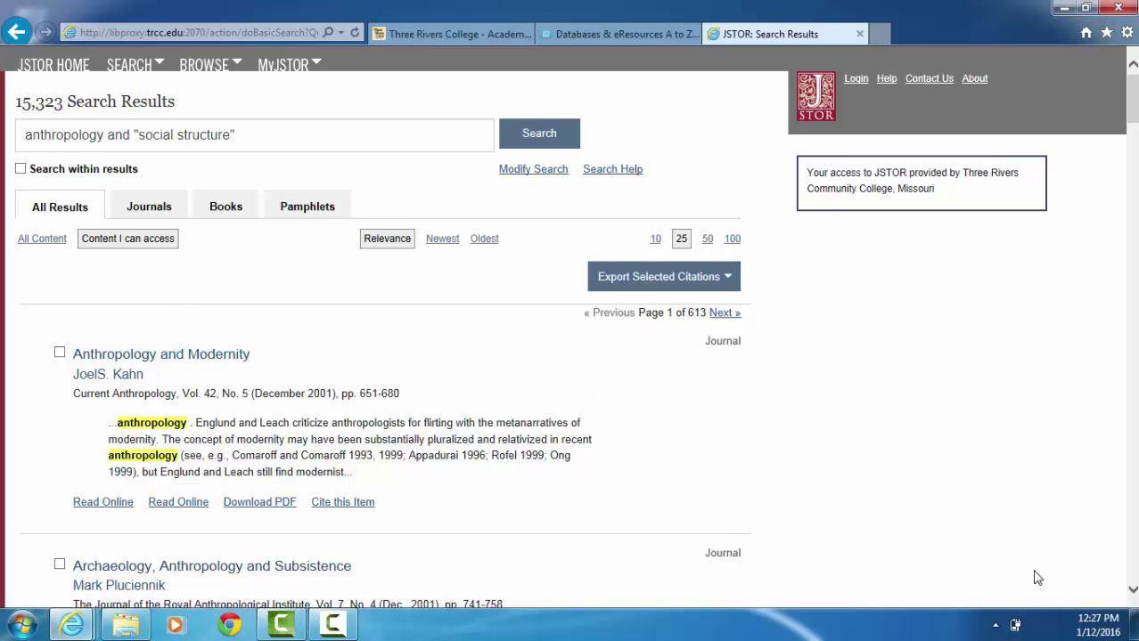
# Highlight the page range of the result "Anthropology and Circumcision" and open that article
pyautogui.click(1132, 590)
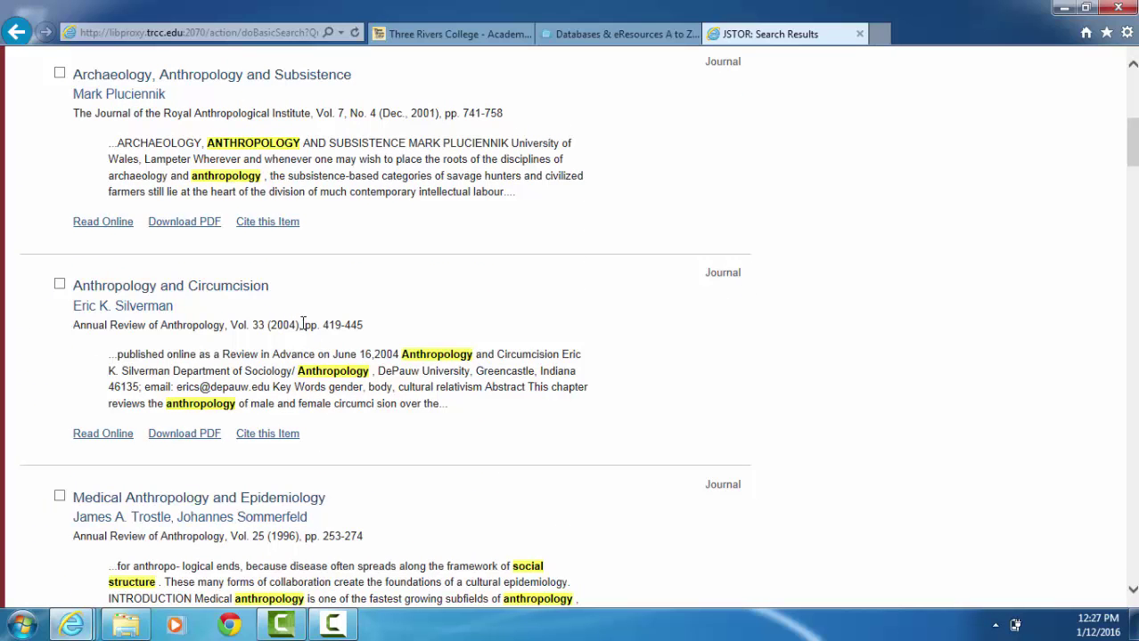
pyautogui.moveTo(303, 322); pyautogui.dragTo(362, 326)
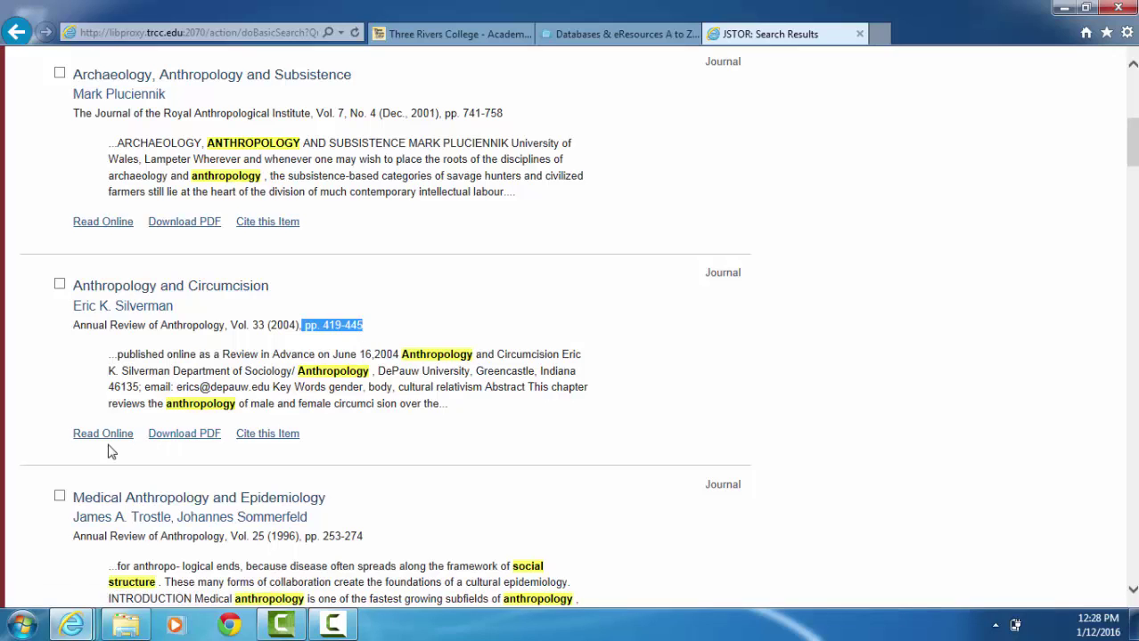
pyautogui.click(144, 290)
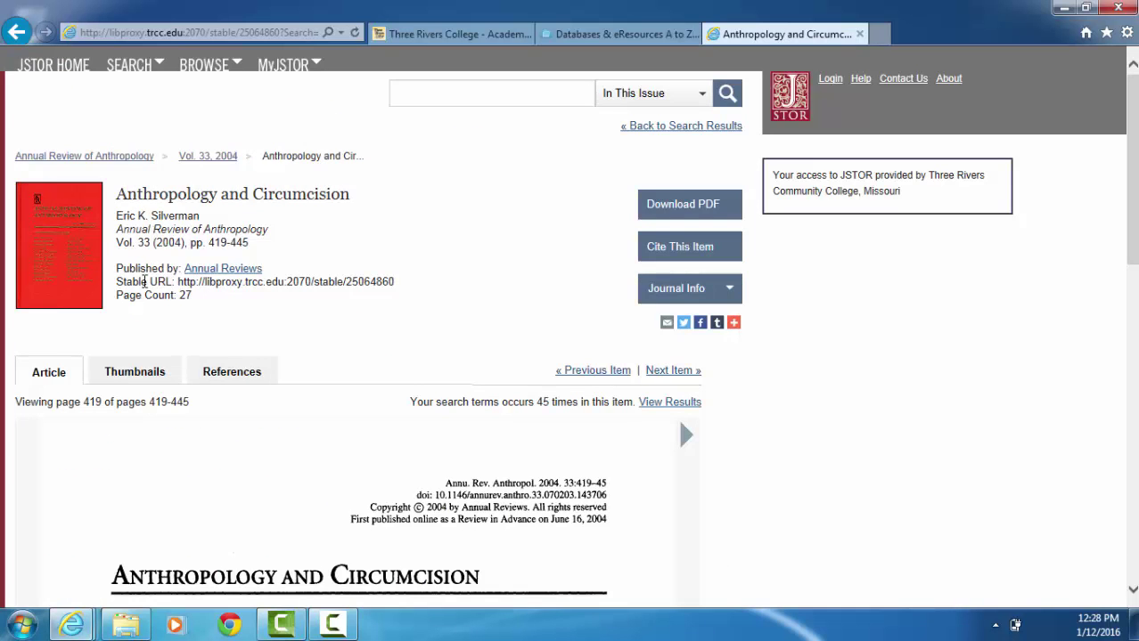
# View the journal information for Annual Review of Anthropology and go back to the search results
pyautogui.scroll(-2, 1118, 266)
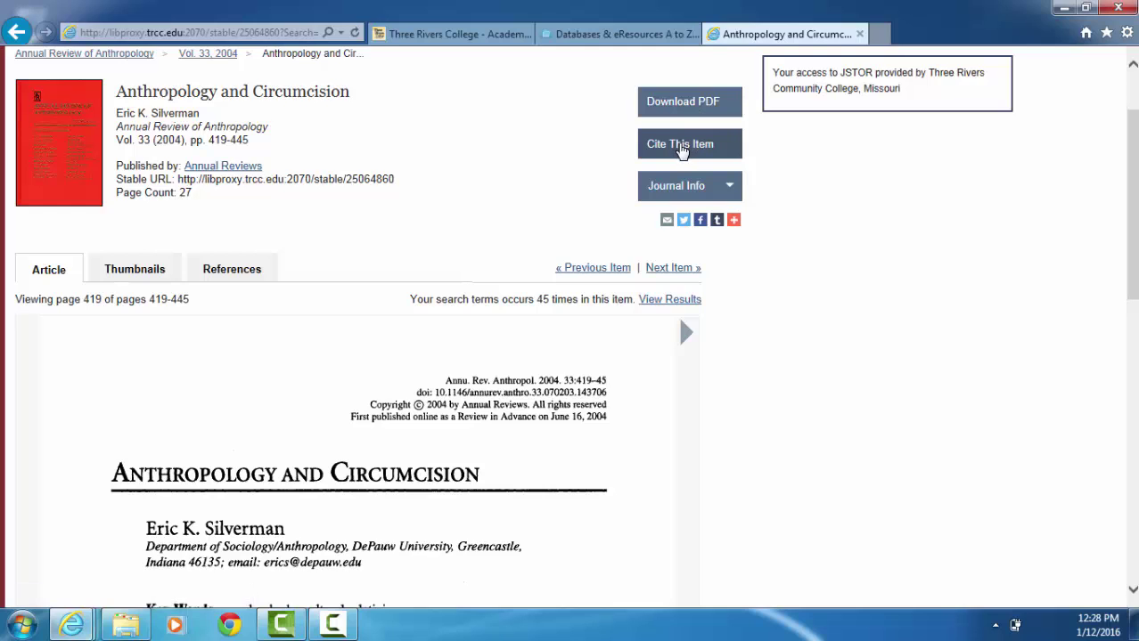
pyautogui.click(675, 191)
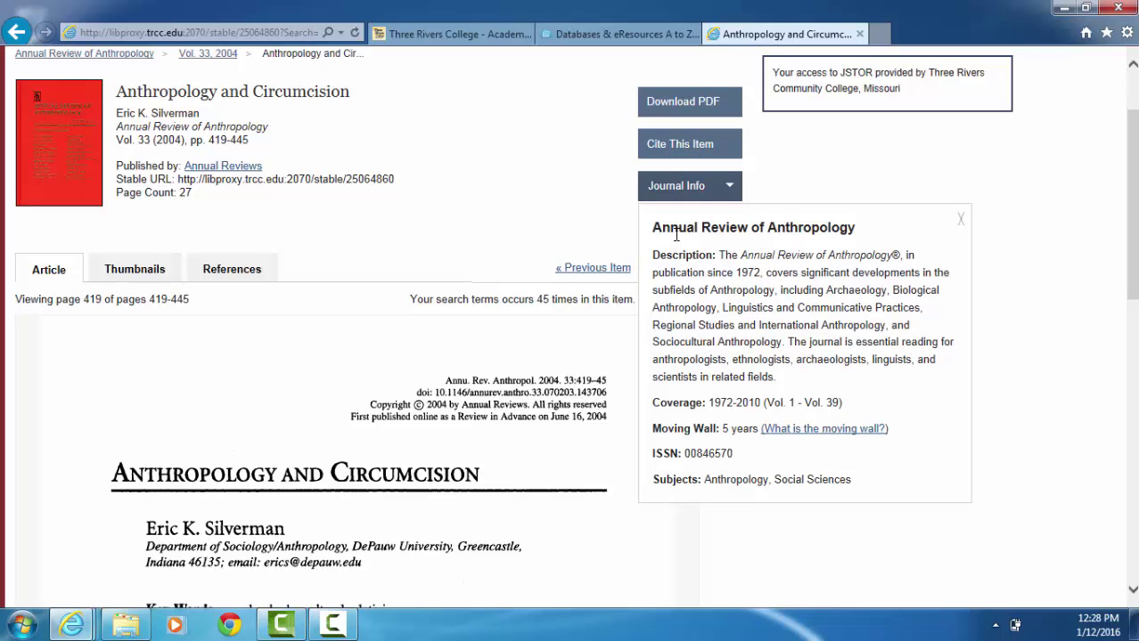
pyautogui.click(16, 32)
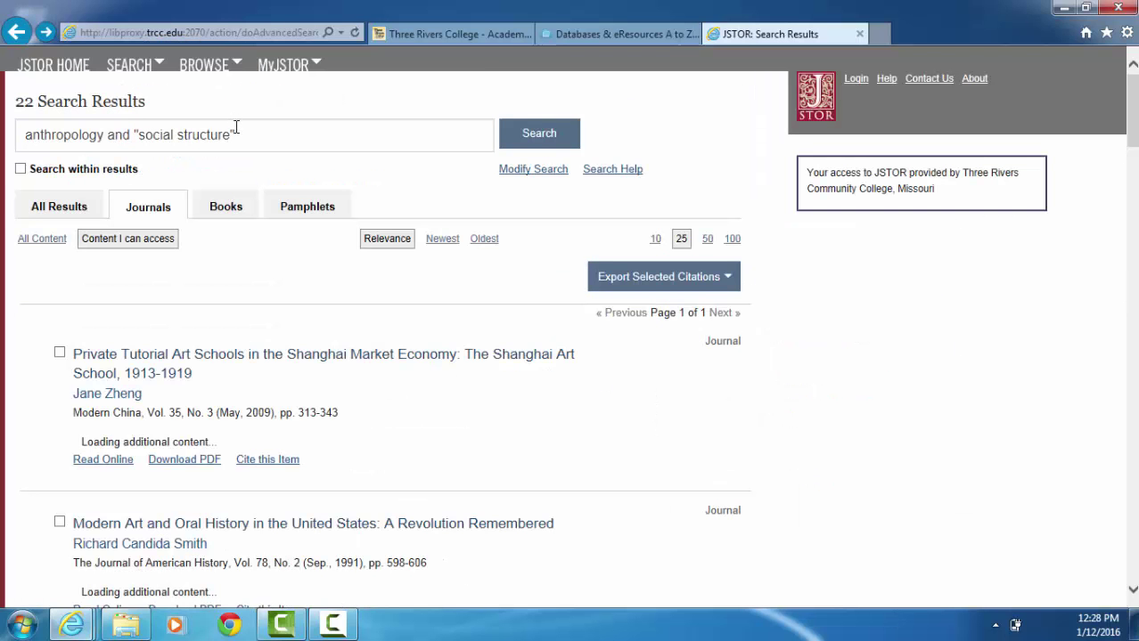
# Run a new search for china and communism, and highlight the number of search results
pyautogui.moveTo(236, 134); pyautogui.dragTo(51, 145)
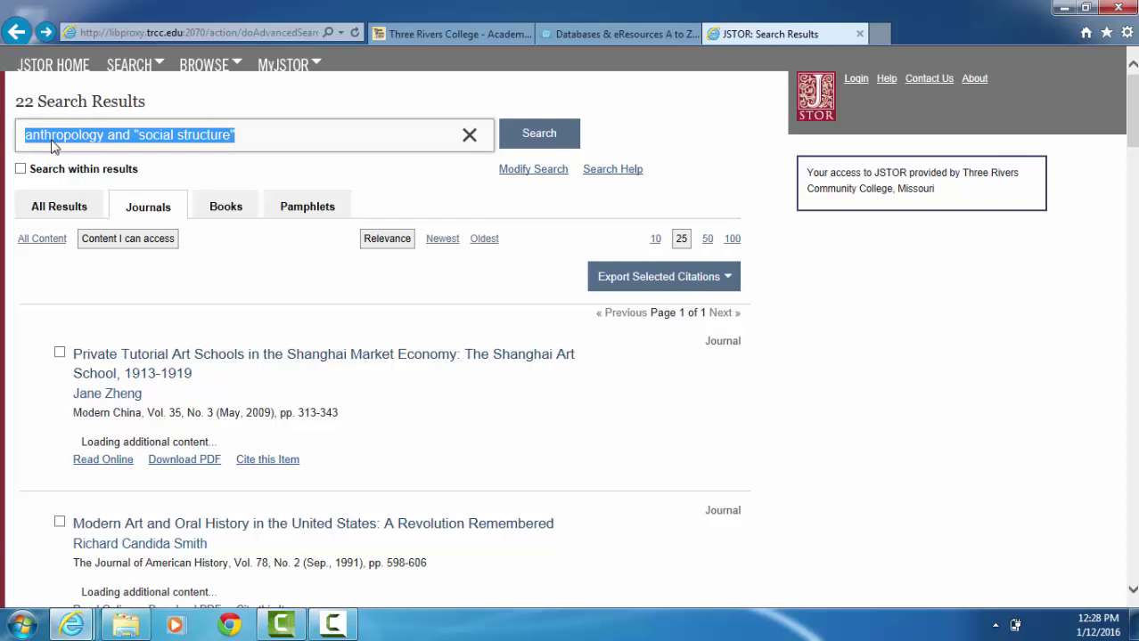
pyautogui.press('BackSpace')
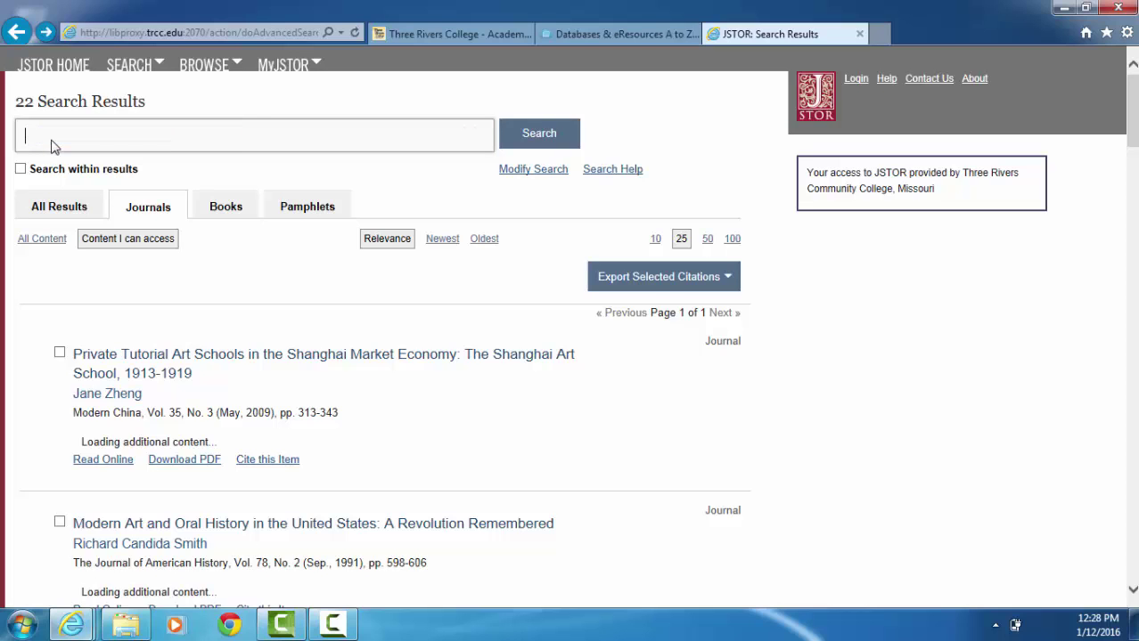
pyautogui.write('china and communism')
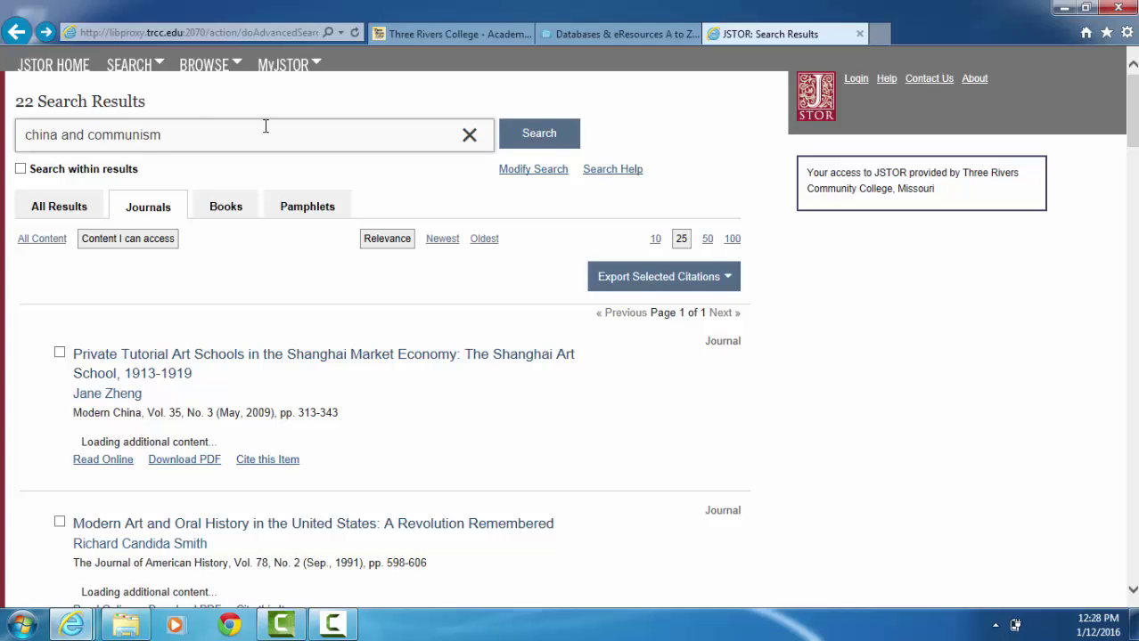
pyautogui.click(539, 135)
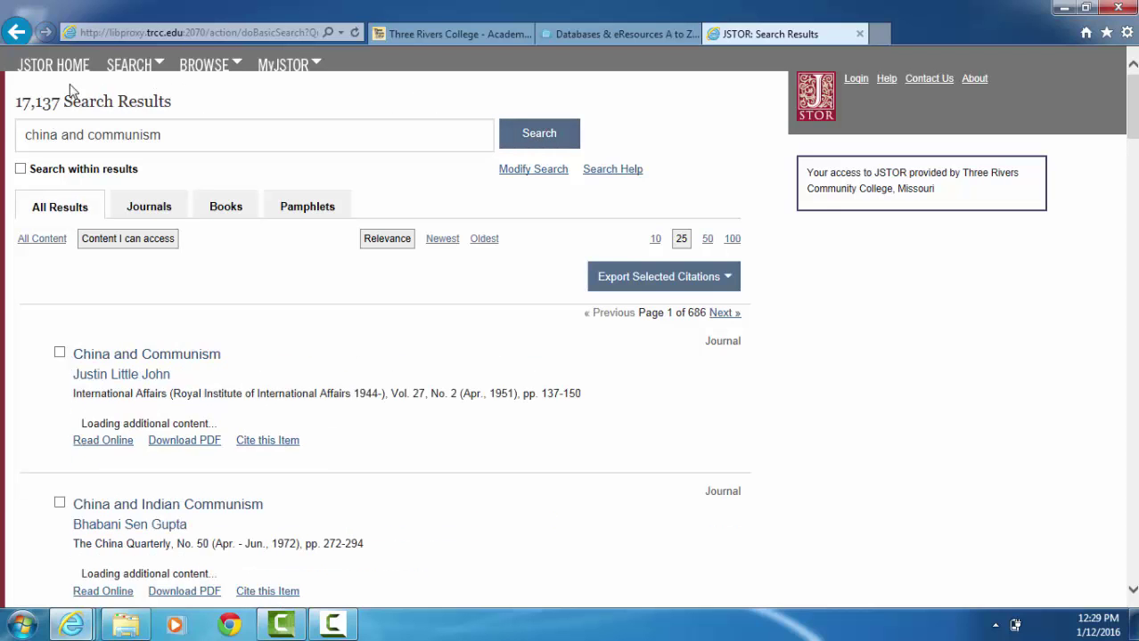
pyautogui.moveTo(16, 103); pyautogui.dragTo(177, 105)
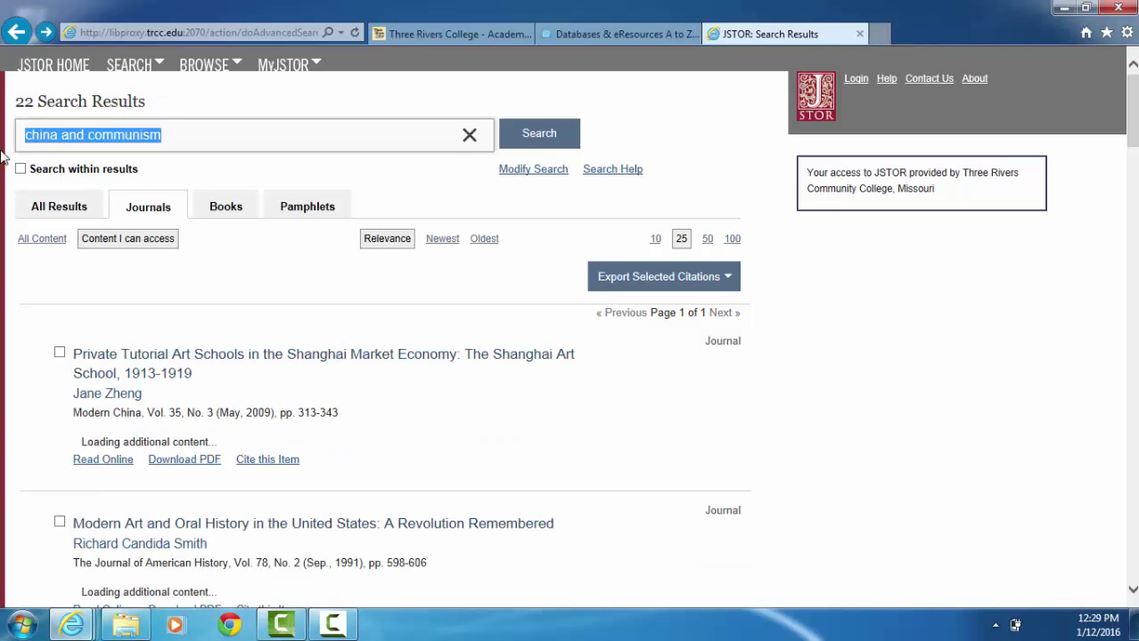
# Replace the search terms with "old testament" and archaeology, and run the search
pyautogui.press('BackSpace')
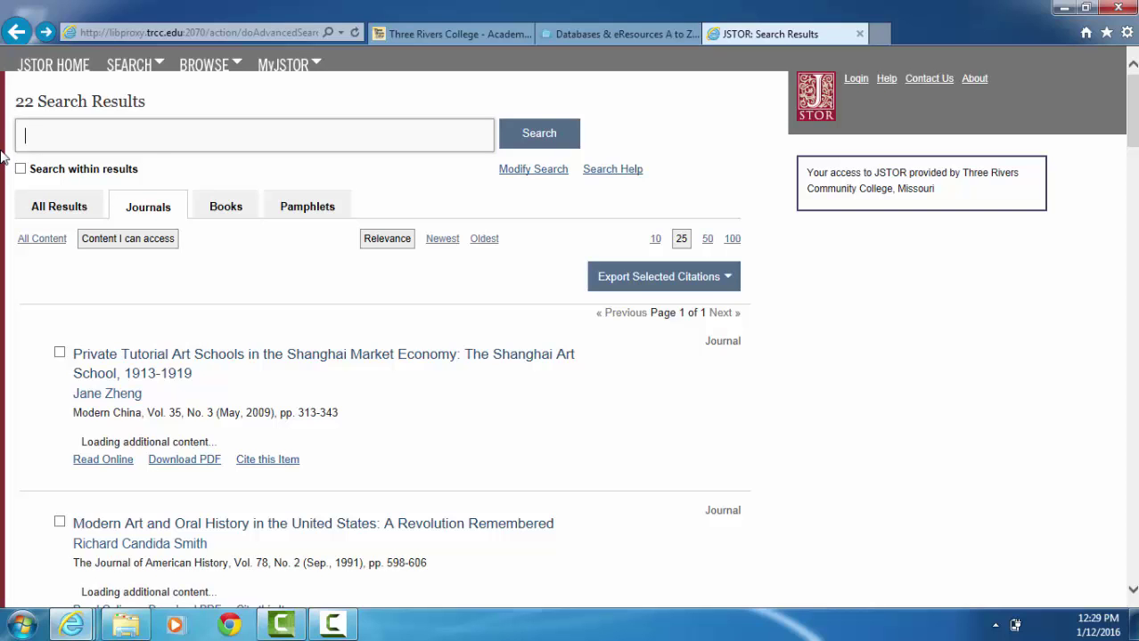
pyautogui.write('"old testament')
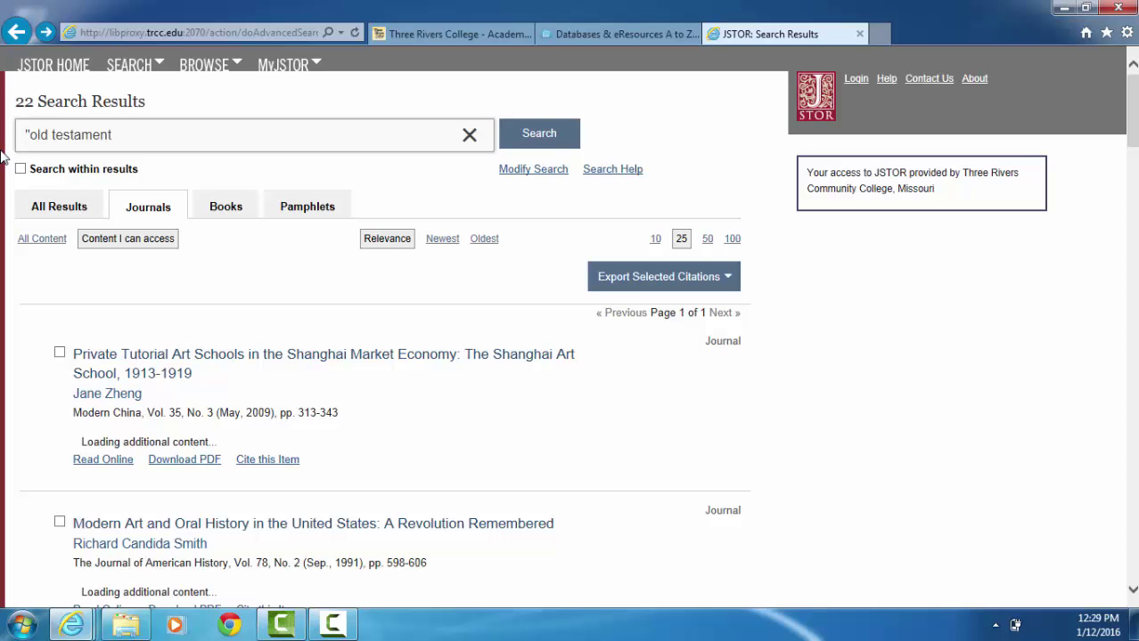
pyautogui.write('" and archaeology')
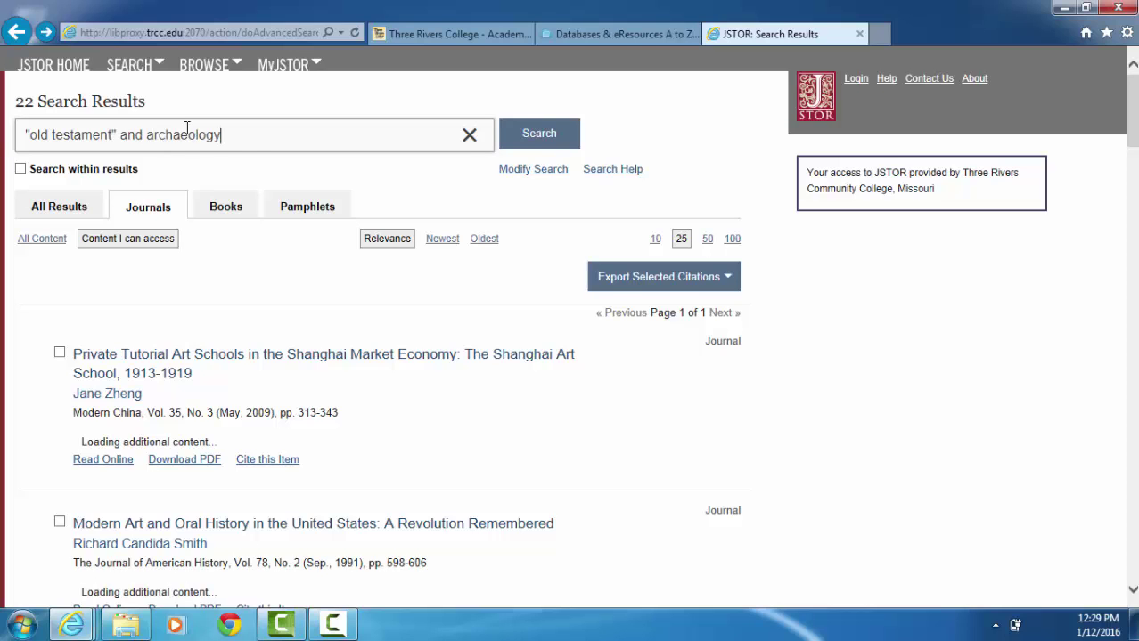
pyautogui.click(534, 133)
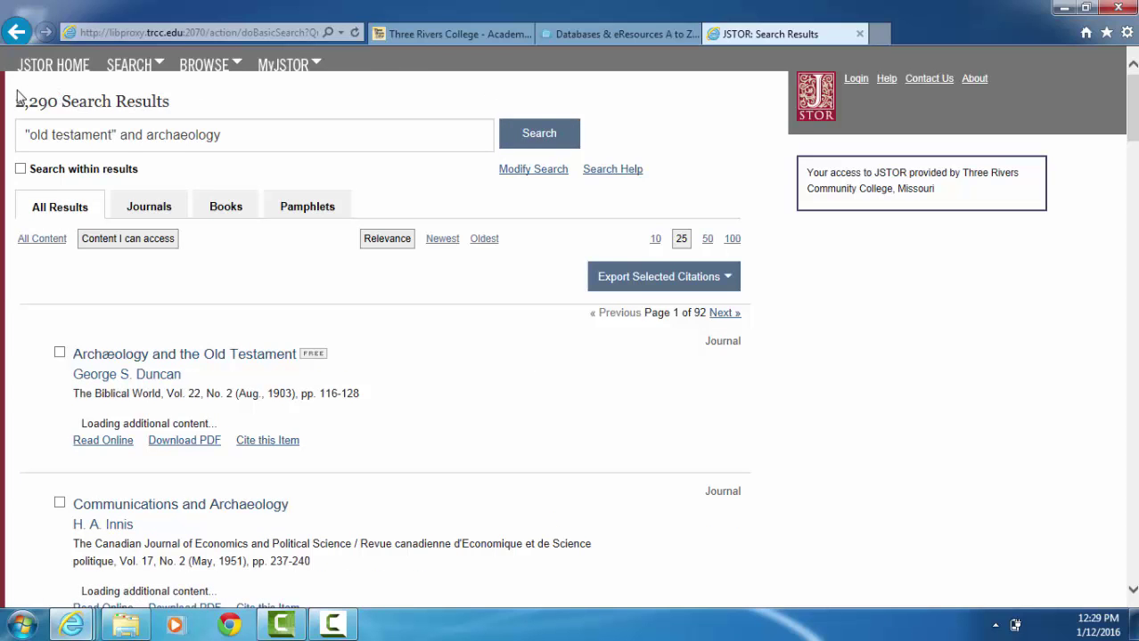
# Highlight the result count and the page range of "Archæology and the Old Testament", look through further results and close the JSTOR page
pyautogui.moveTo(19, 100); pyautogui.dragTo(149, 96)
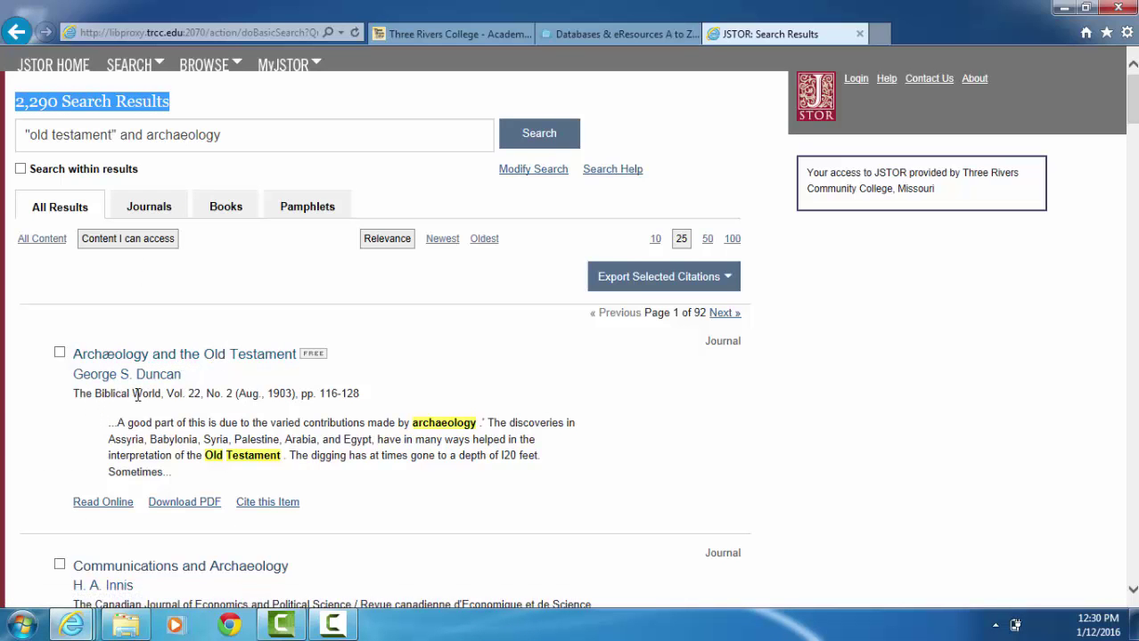
pyautogui.moveTo(302, 393); pyautogui.dragTo(369, 393)
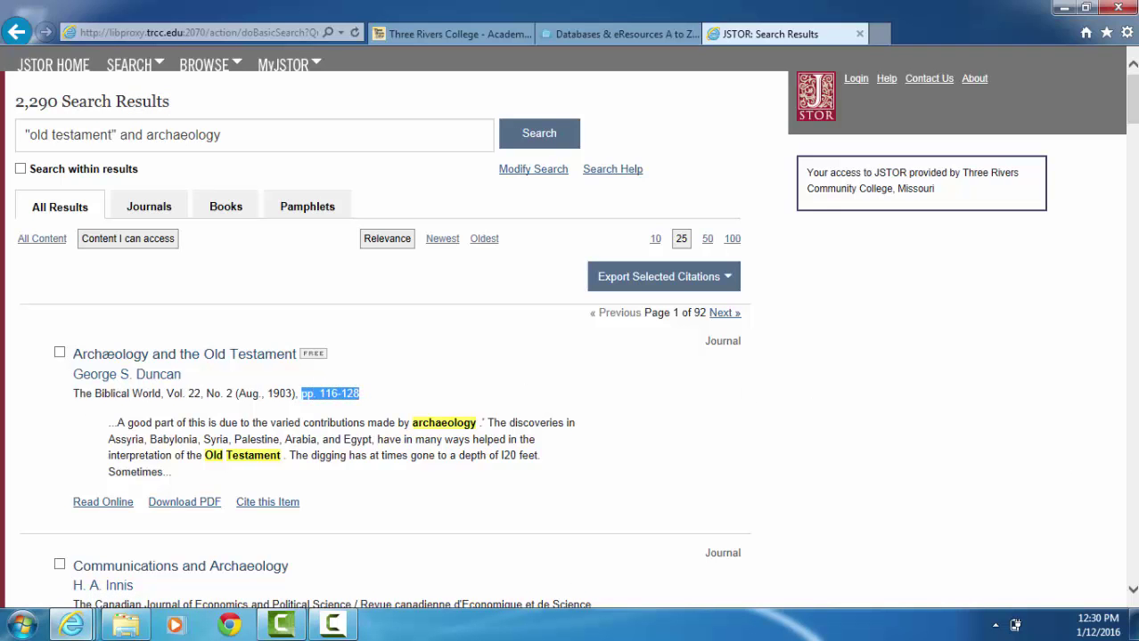
pyautogui.scroll(-5, 140, 288)
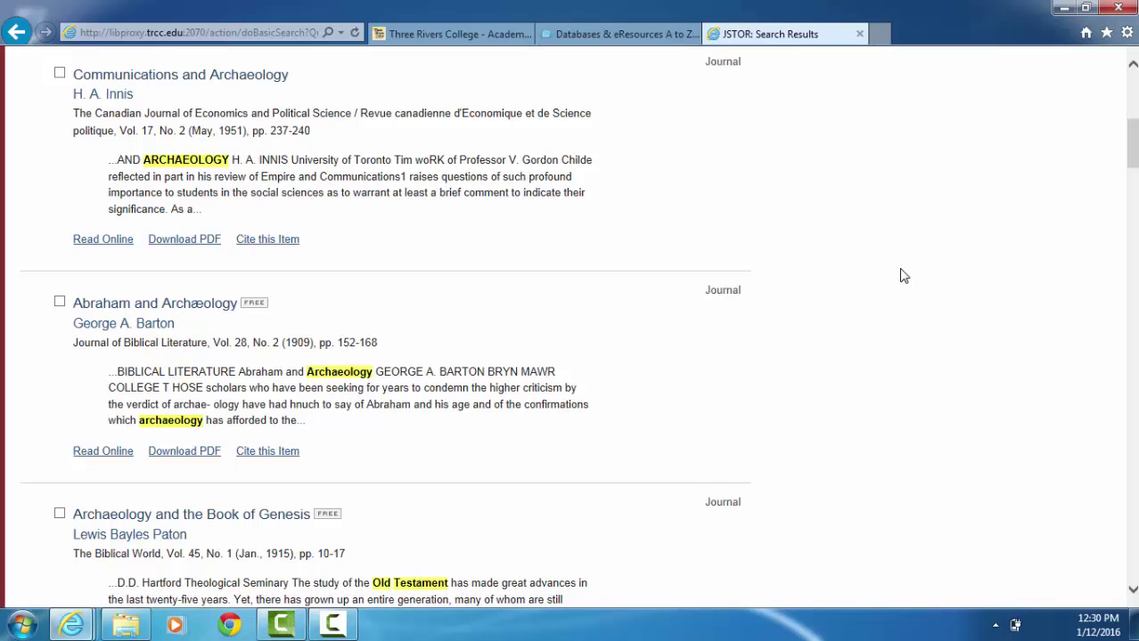
pyautogui.click(858, 33)
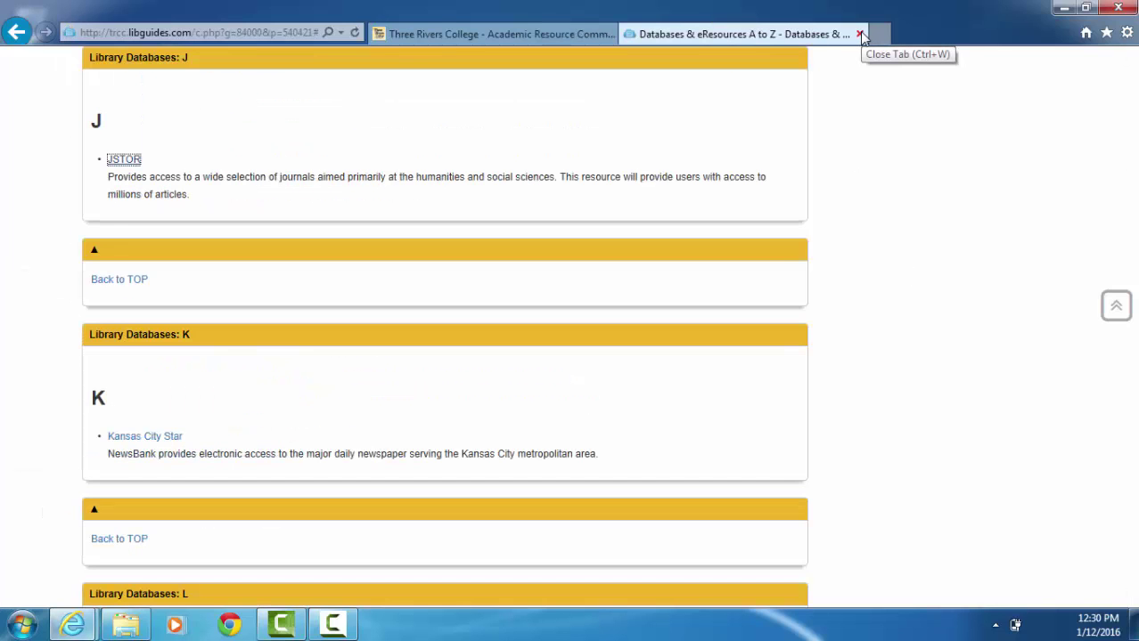